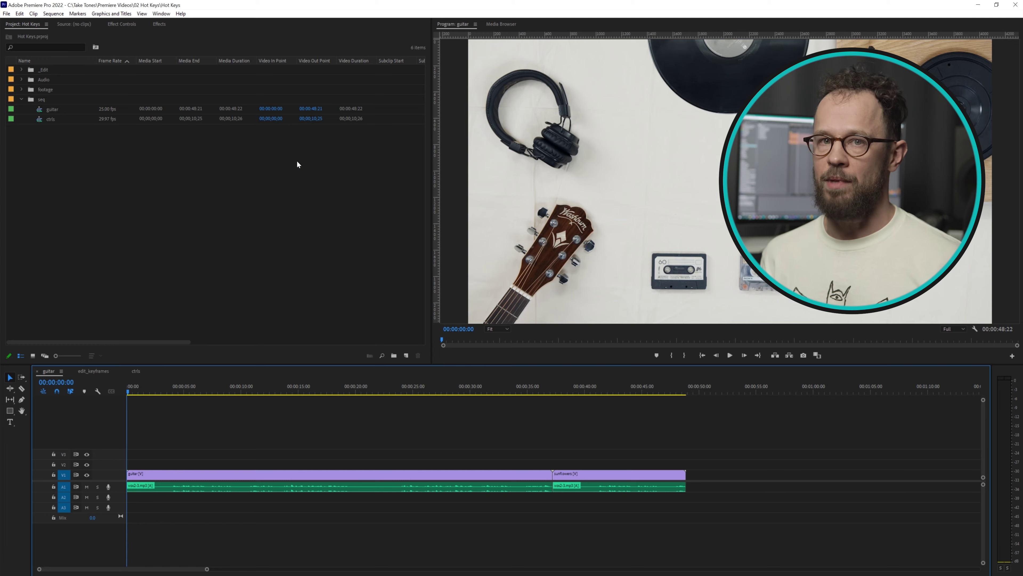
# Shuttle the guitar sequence forward to its end and back in reverse at increasing speed, stopping mid-sequence.
pyautogui.press('l')
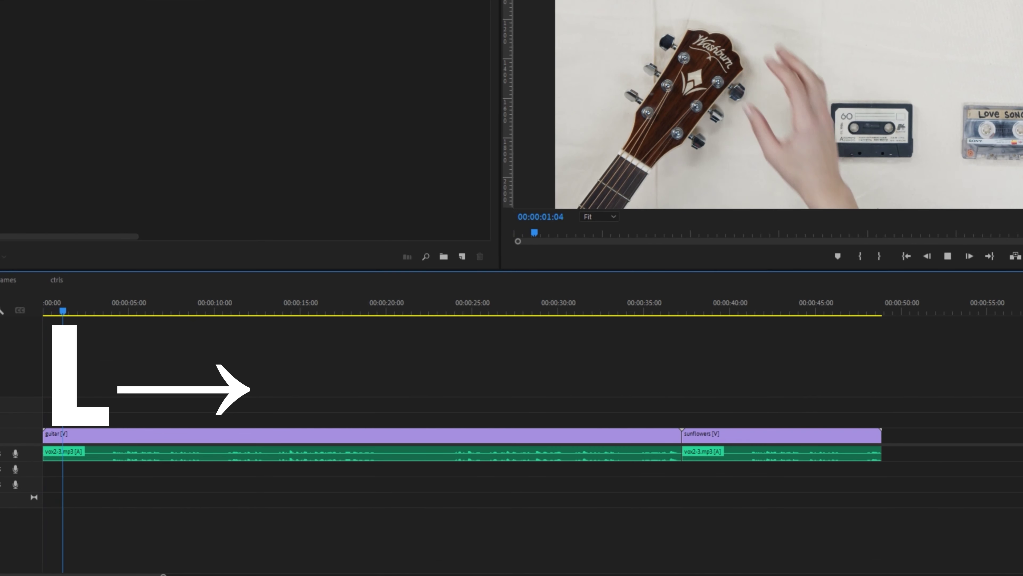
pyautogui.press('l')
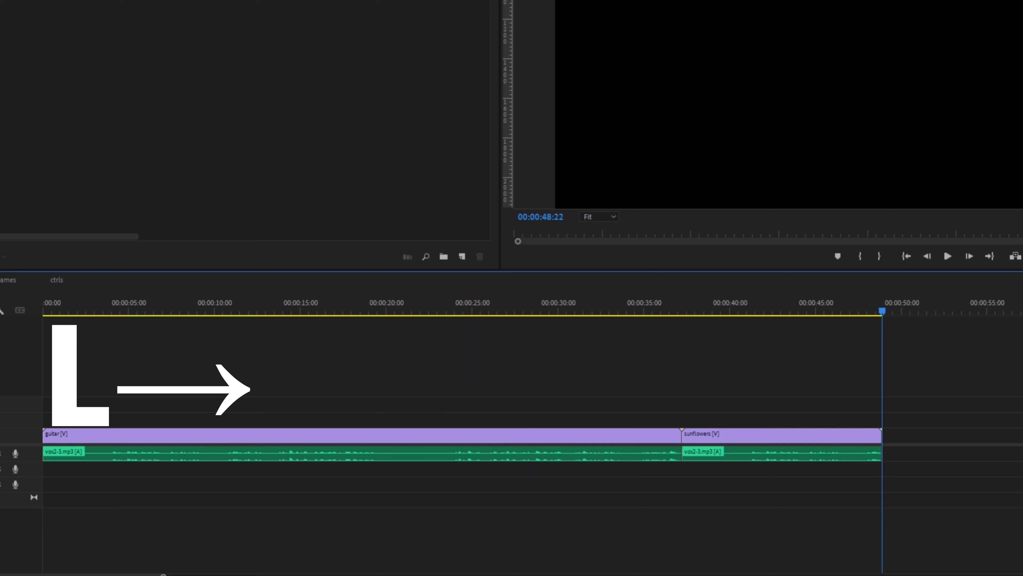
pyautogui.press('j')
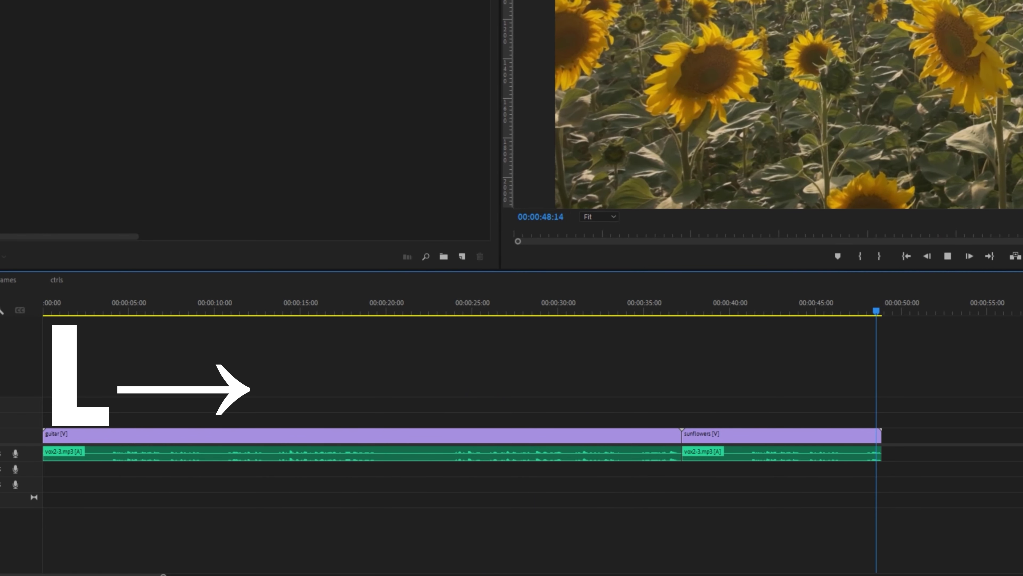
pyautogui.press('j')
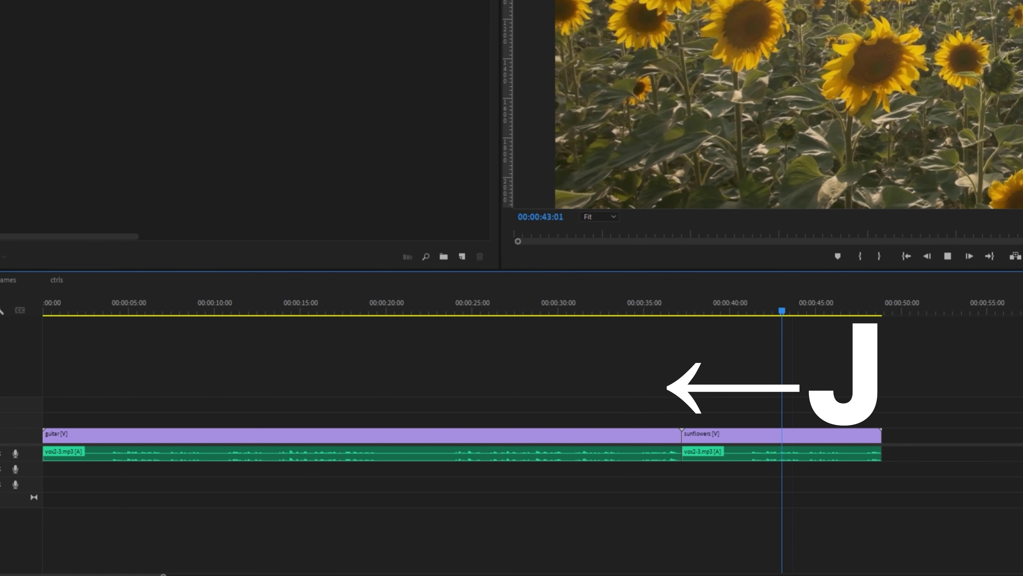
pyautogui.press('j')
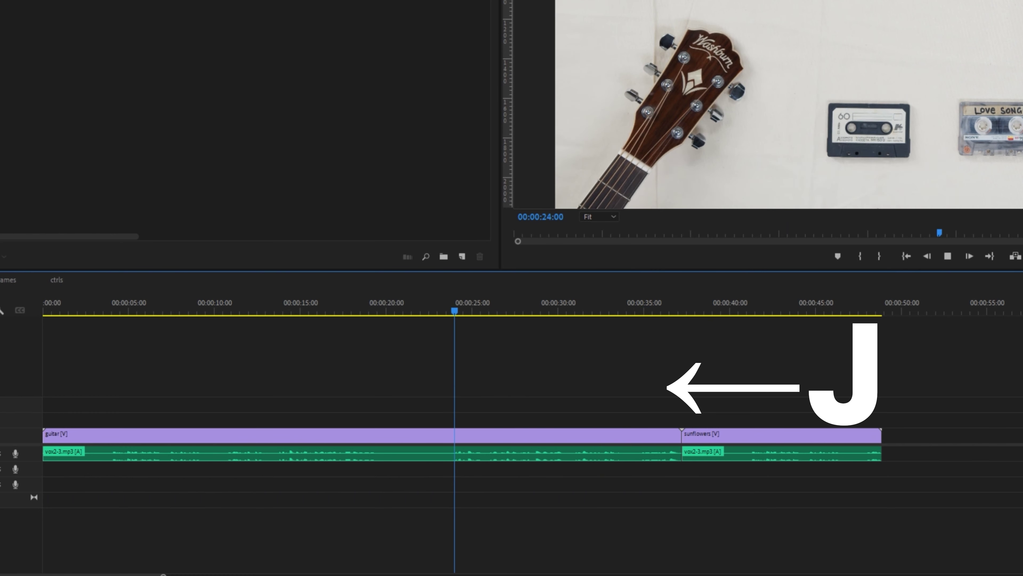
pyautogui.press('k')
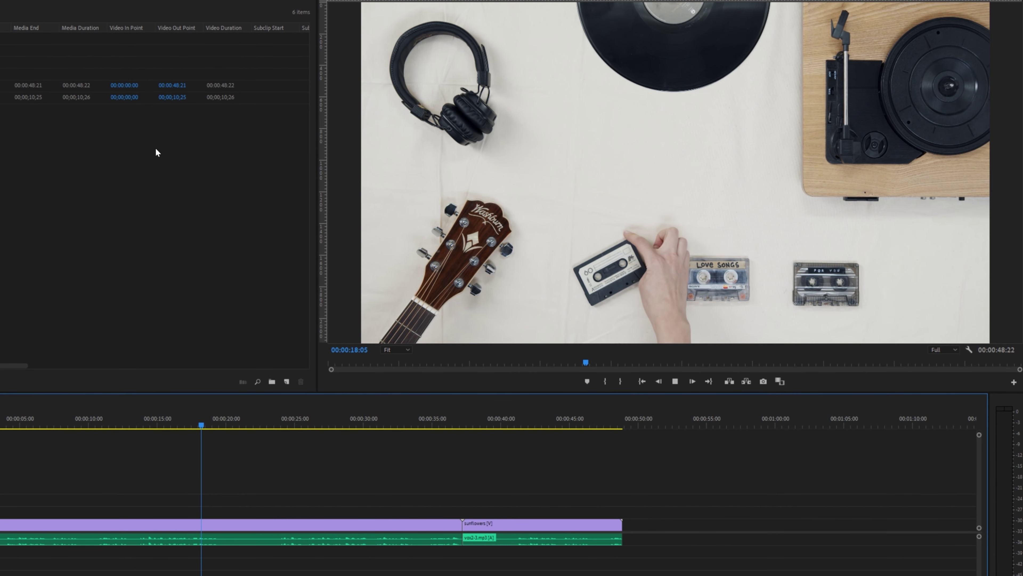
# Move slowly forward and backward through the cassette shot around 00:00:18:00, including a few single-frame steps forward.
pyautogui.hotkey('k', 'l')
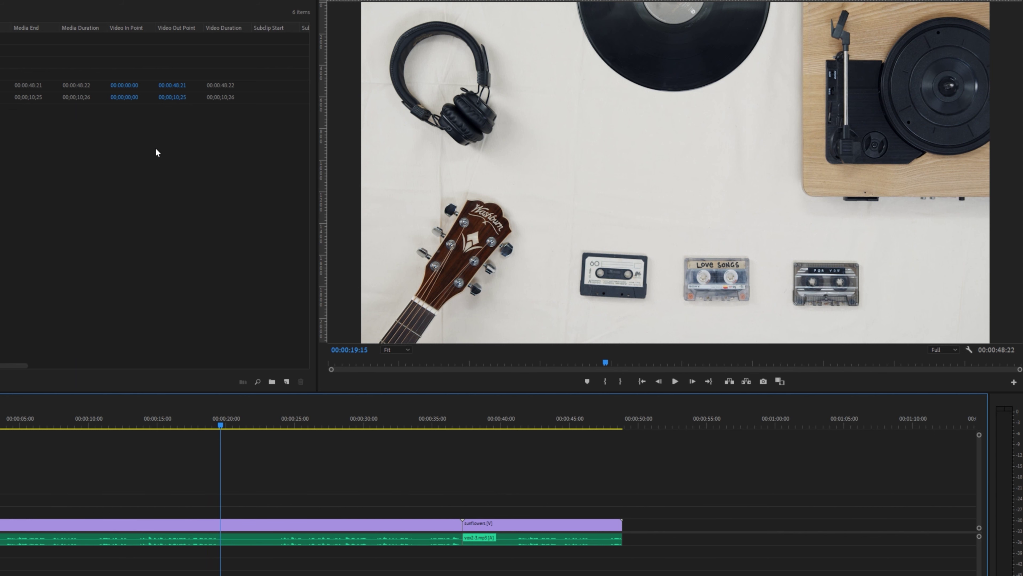
pyautogui.hotkey('k', 'j')
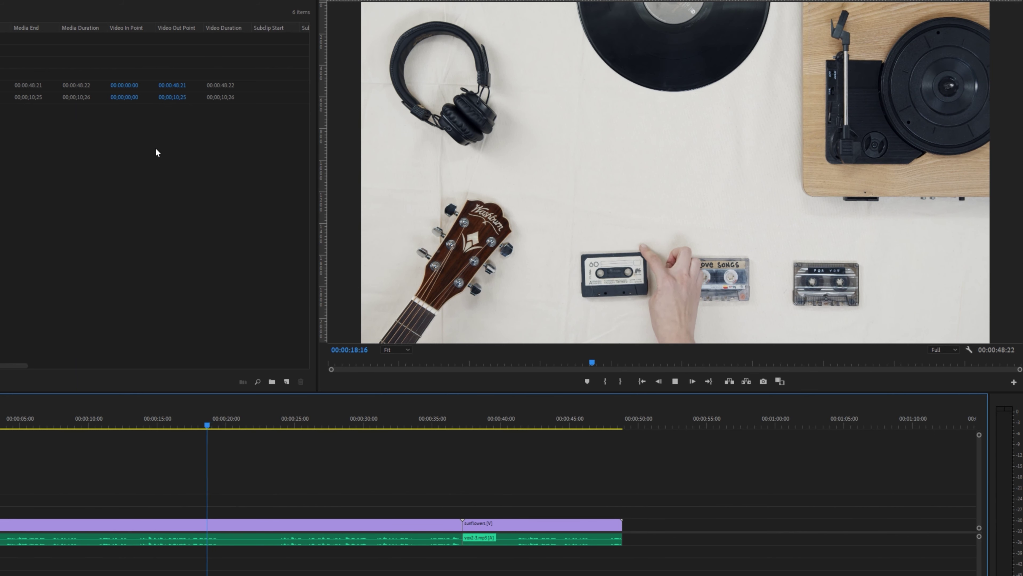
pyautogui.press('Right')
pyautogui.press('Right')
pyautogui.press('Right')
pyautogui.press('Right')
pyautogui.press('Right')
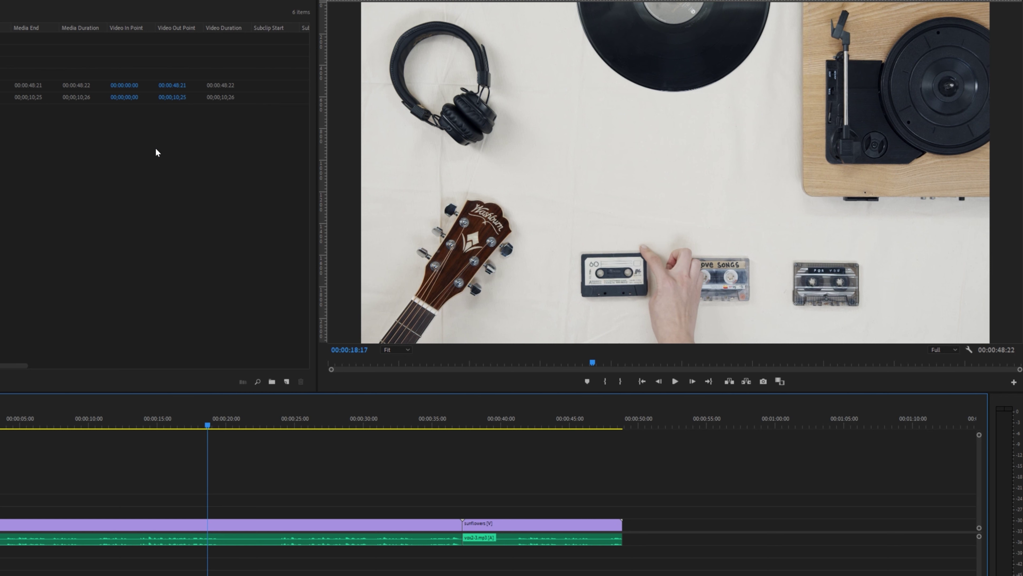
pyautogui.hotkey('k', 'l')
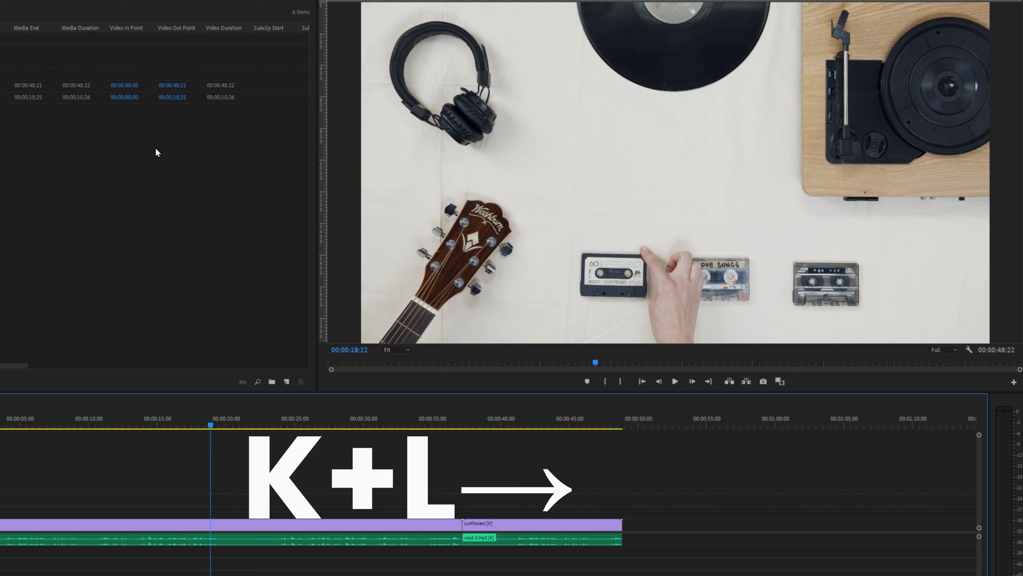
pyautogui.hotkey('k', 'j')
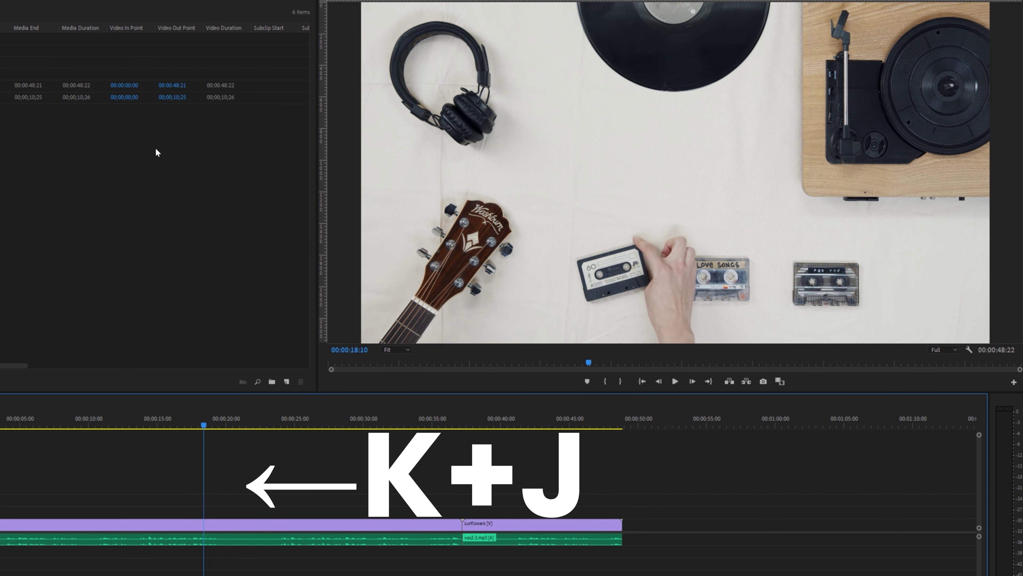
pyautogui.hotkey('k', 'l')
pyautogui.hotkey('k', 'j')
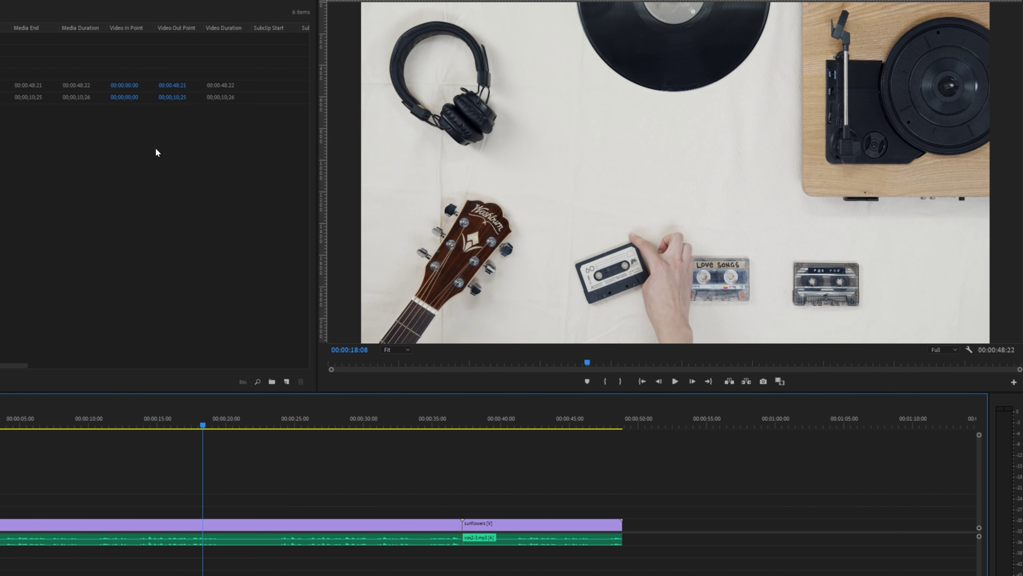
pyautogui.hotkey('k', 'l')
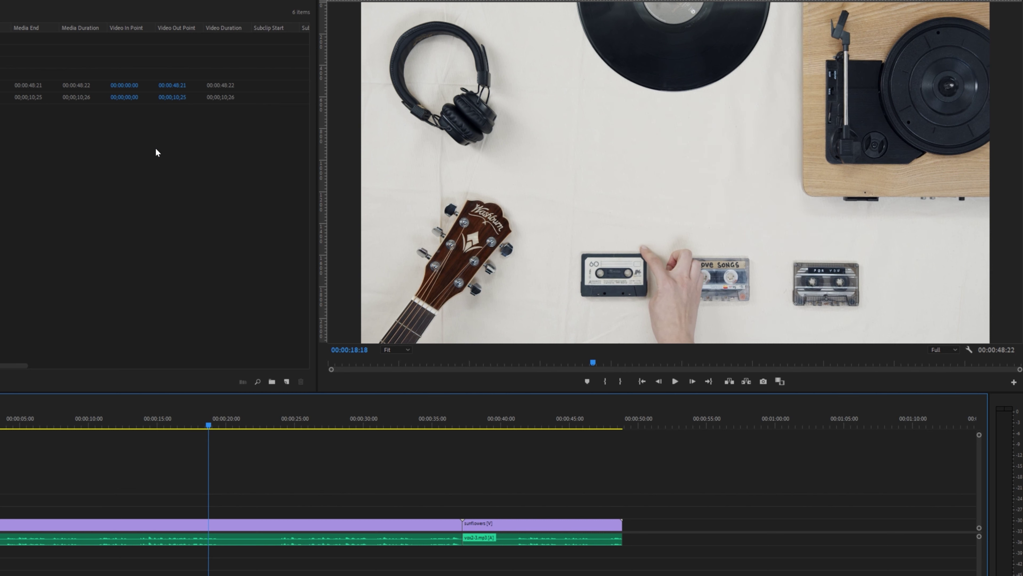
# Jump the playhead forward and backward through the guitar sequence in multi-frame steps.
pyautogui.hotkey('shift', 'Right')
pyautogui.hotkey('shift', 'Right')
pyautogui.hotkey('shift', 'Right')
pyautogui.hotkey('shift', 'Right')
pyautogui.hotkey('shift', 'Right')
pyautogui.hotkey('shift', 'Right')
pyautogui.hotkey('shift', 'Right')
pyautogui.hotkey('shift', 'Right')
pyautogui.hotkey('shift', 'Right')
pyautogui.hotkey('shift', 'Right')
pyautogui.hotkey('shift', 'Right')
pyautogui.hotkey('shift', 'Right')
pyautogui.hotkey('shift', 'Right')
pyautogui.hotkey('shift', 'Right')
pyautogui.hotkey('shift', 'Right')
pyautogui.hotkey('shift', 'Right')
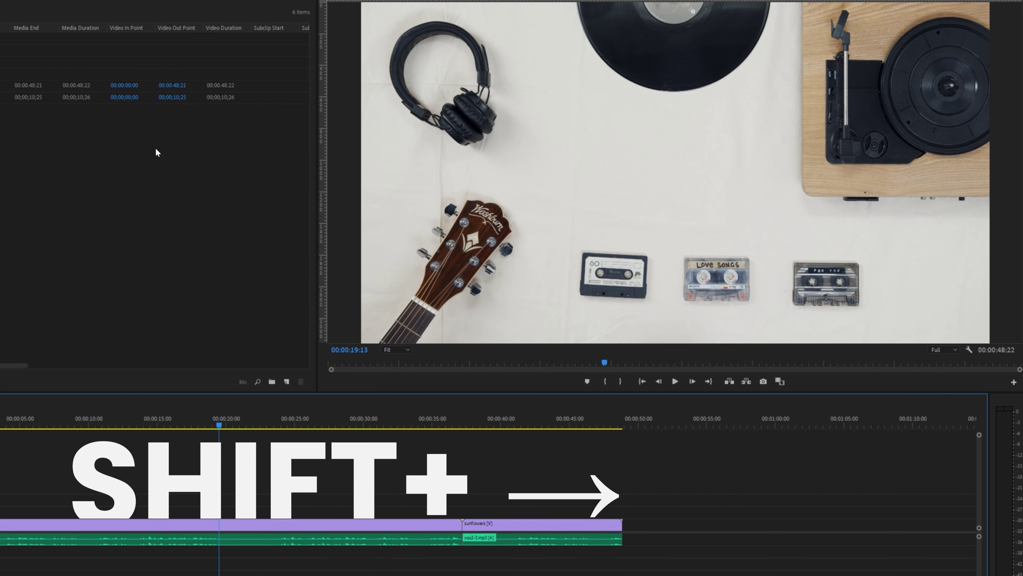
pyautogui.hotkey('shift', 'Left')
pyautogui.hotkey('shift', 'Left')
pyautogui.hotkey('shift', 'Left')
pyautogui.hotkey('shift', 'Left')
pyautogui.hotkey('shift', 'Left')
pyautogui.hotkey('shift', 'Left')
pyautogui.hotkey('shift', 'Left')
pyautogui.hotkey('shift', 'Left')
pyautogui.hotkey('shift', 'Left')
pyautogui.hotkey('shift', 'Left')
pyautogui.hotkey('shift', 'Left')
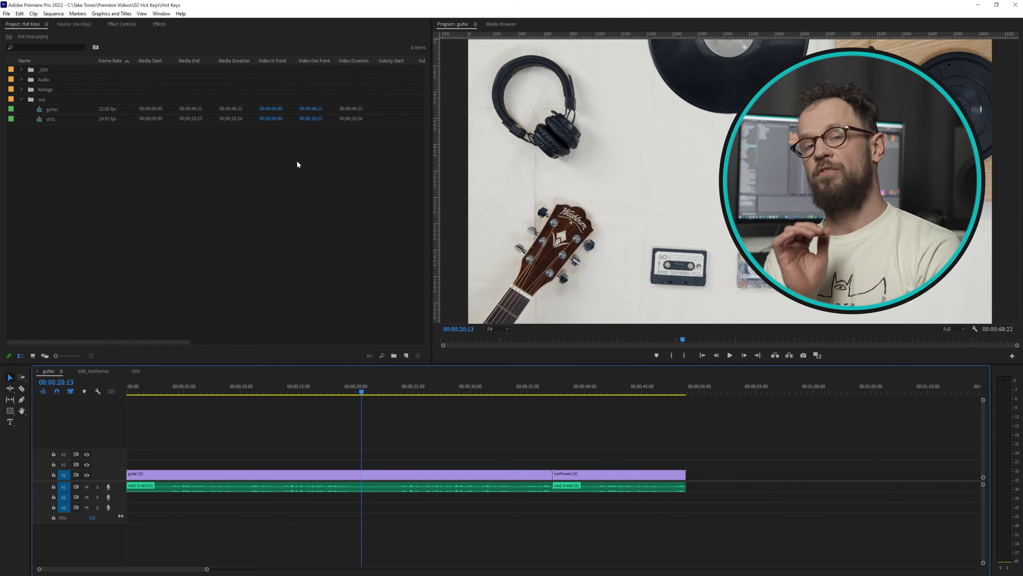
# Jump the playhead forward and back between the edit points of the guitar sequence.
pyautogui.press('Down')
pyautogui.press('Down')
pyautogui.press('Up')
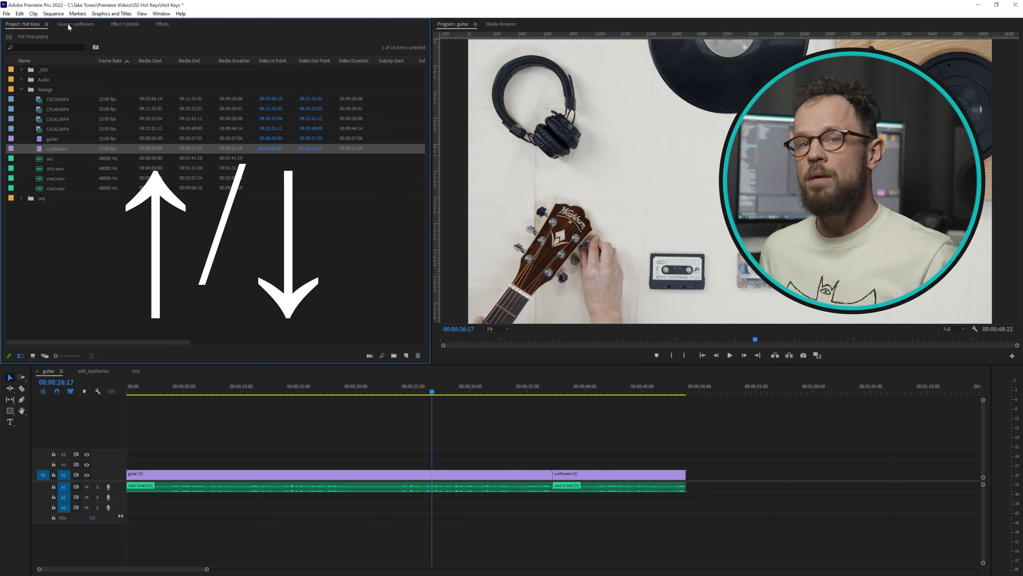
# Mark the source clip sunflowers with an In point at 00:00:03:06 and an Out point at 00:00:06:16.
pyautogui.click(67, 24)
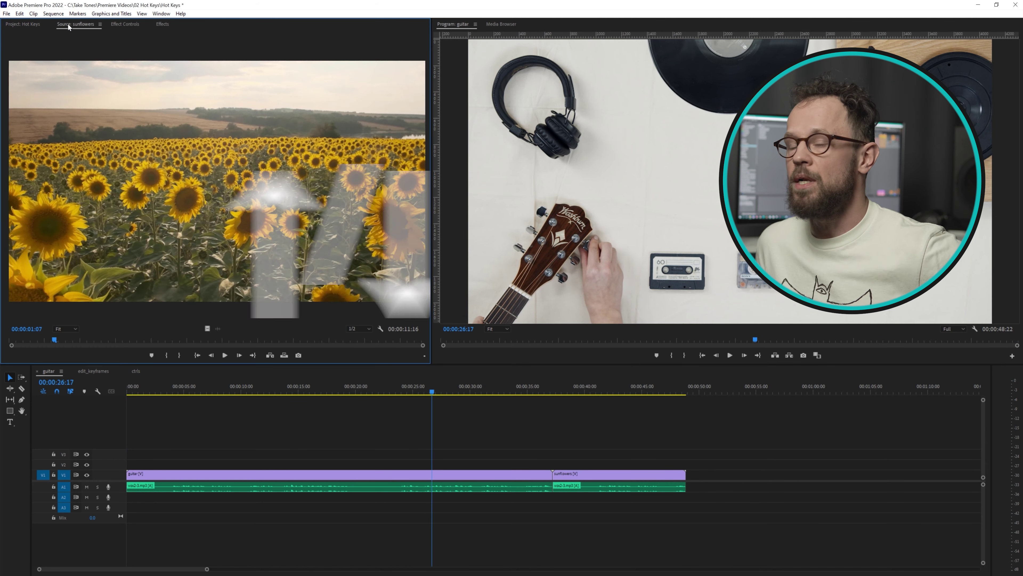
pyautogui.moveTo(55, 339); pyautogui.dragTo(124, 340)
pyautogui.press('i')
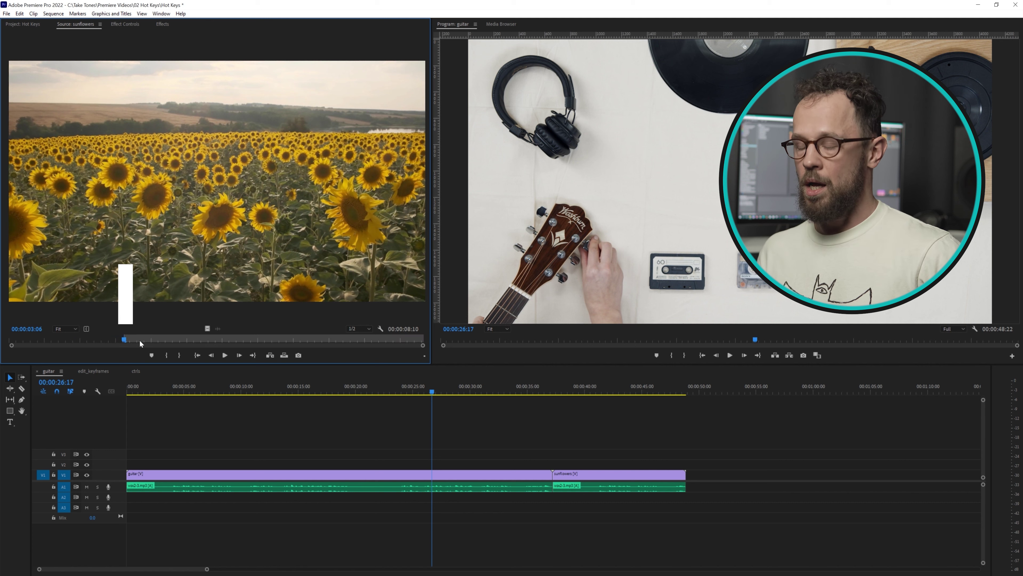
pyautogui.click(225, 355)
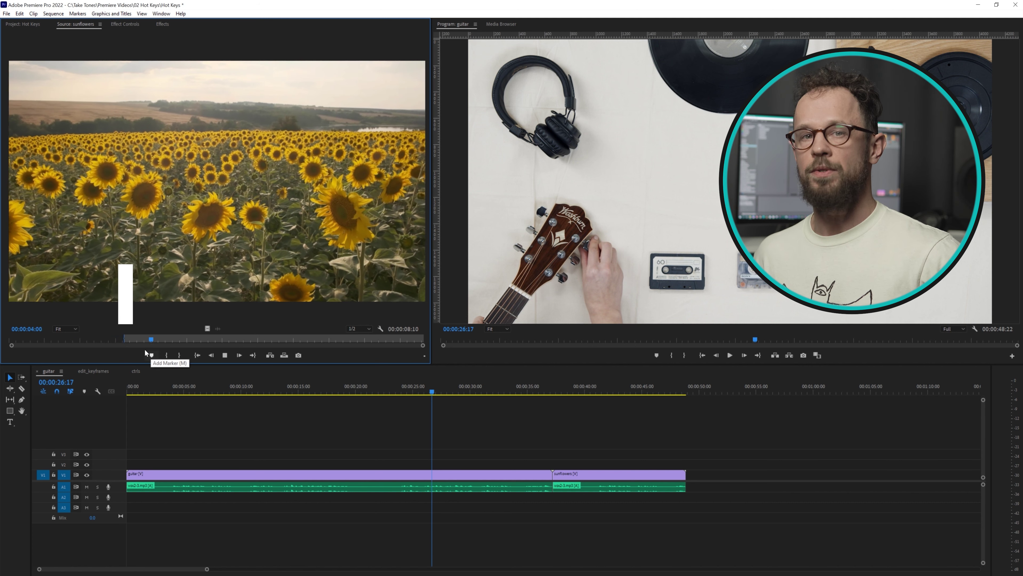
pyautogui.click(225, 354)
pyautogui.press('o')
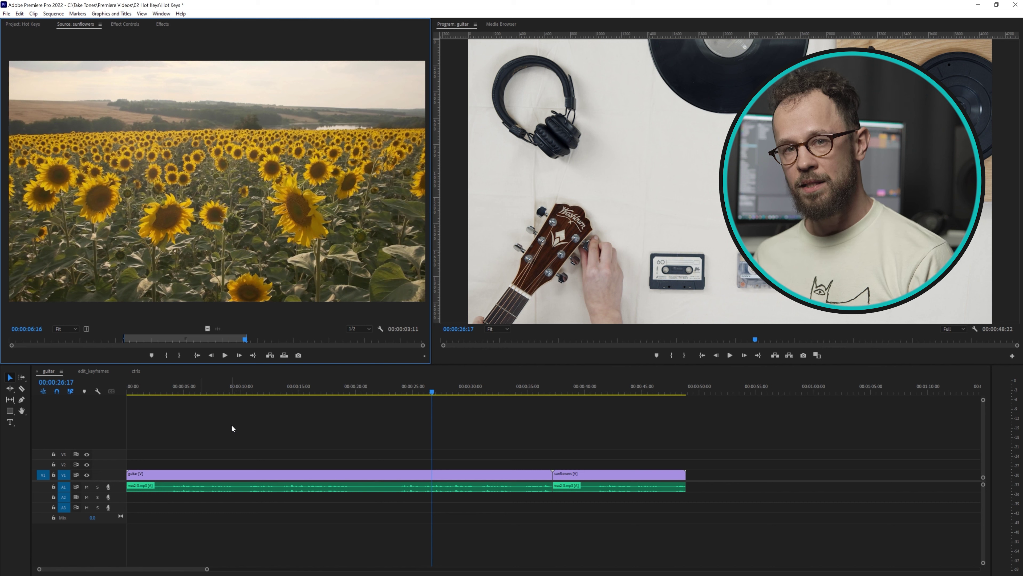
# Try an insert edit and an overwrite edit of the marked sunflowers range at 00:00:26:17 on V1, undoing each.
pyautogui.press(',')
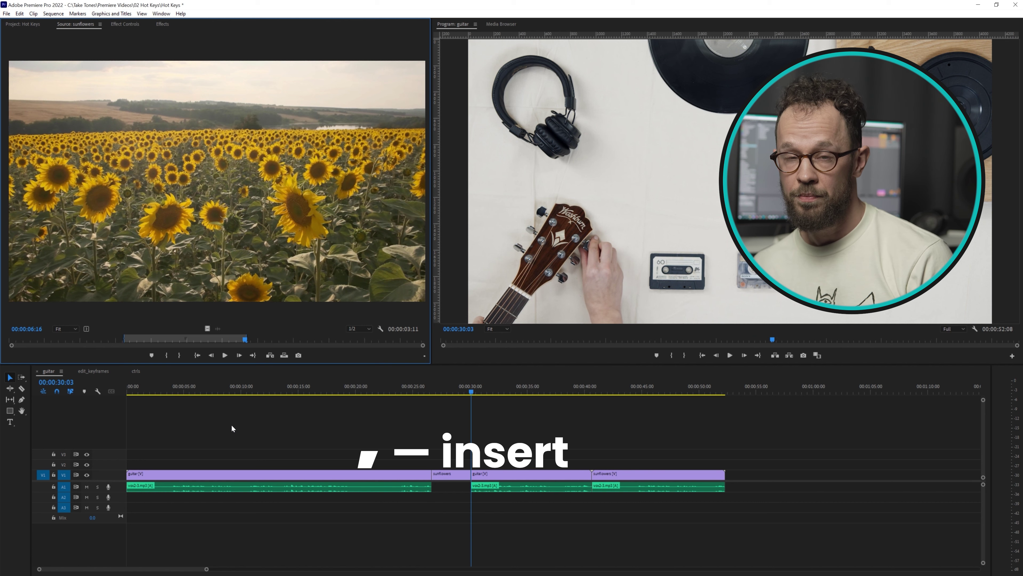
pyautogui.hotkey('ctrl', 'z')
pyautogui.press('.')
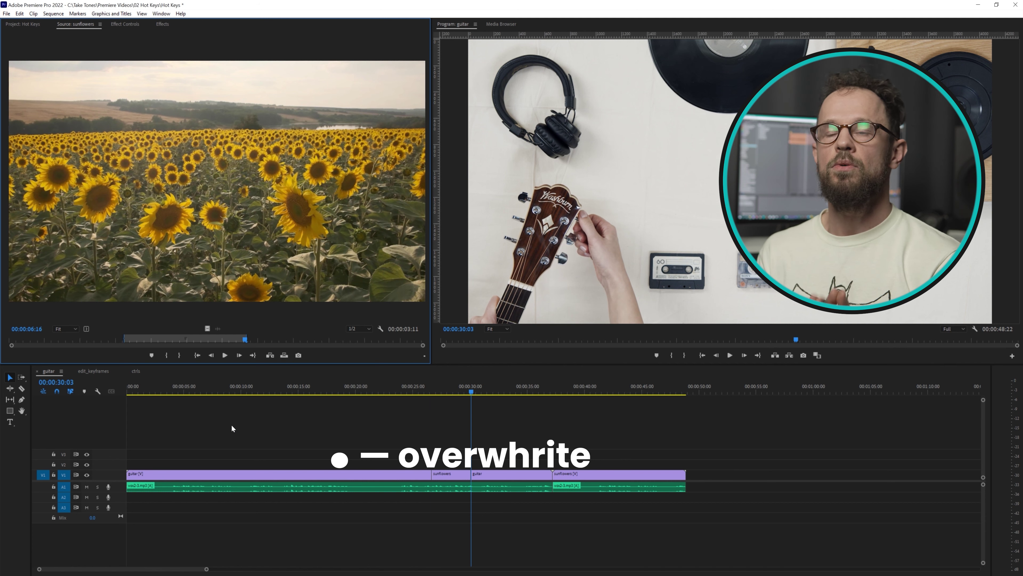
pyautogui.hotkey('ctrl', 'z')
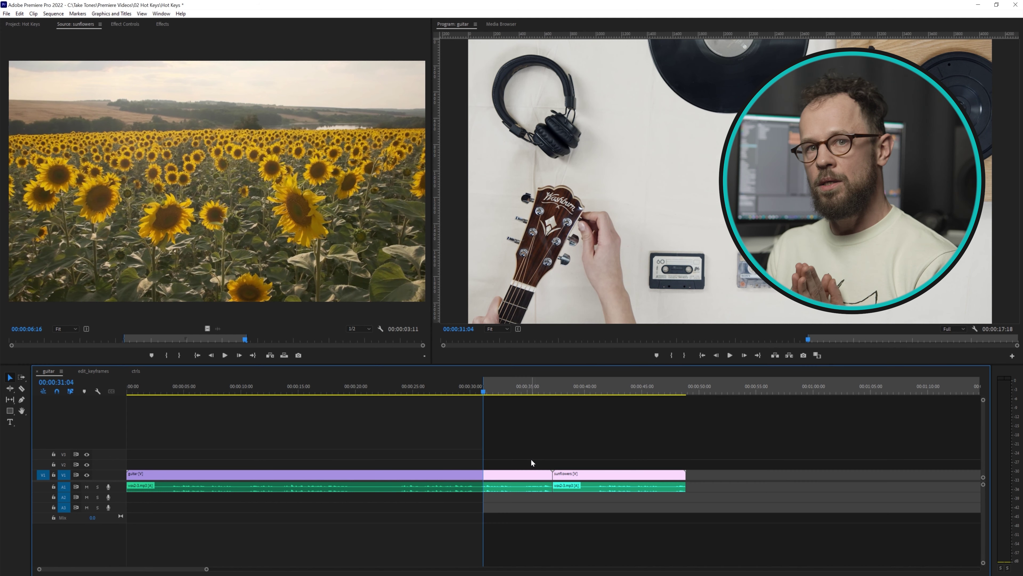
pyautogui.hotkey('ctrl', 'z')
pyautogui.hotkey('ctrl', 'z')
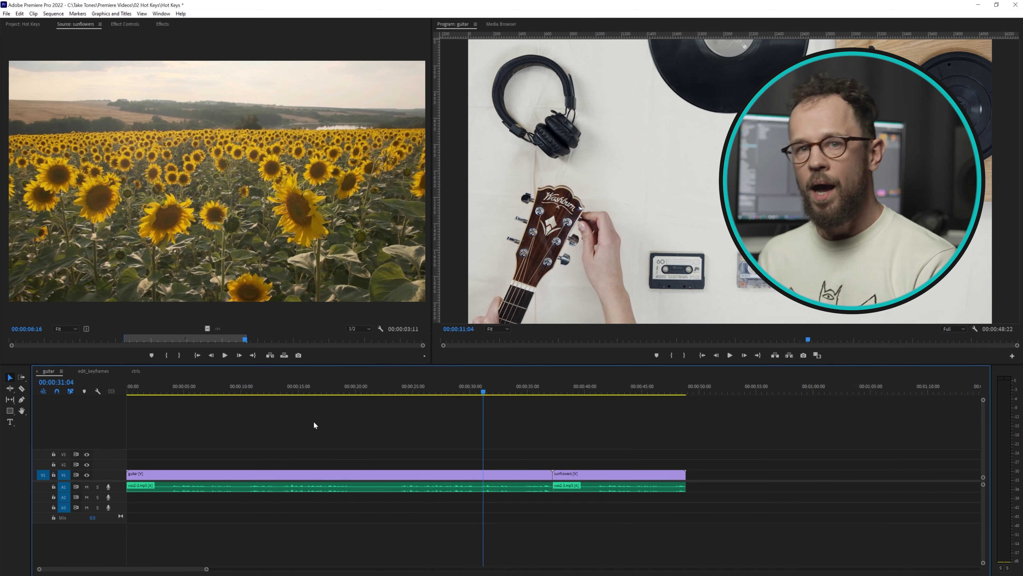
# Mark the guitar sequence with an In point at 00:00:14:22 and an Out point at 00:00:30:01.
pyautogui.click(297, 388)
pyautogui.press('i')
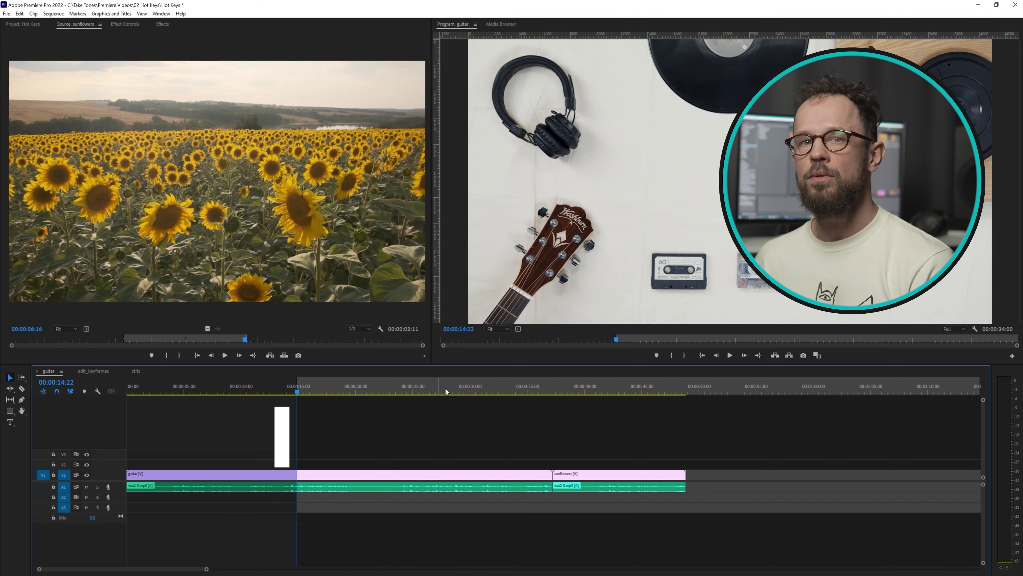
pyautogui.click(470, 388)
pyautogui.press('o')
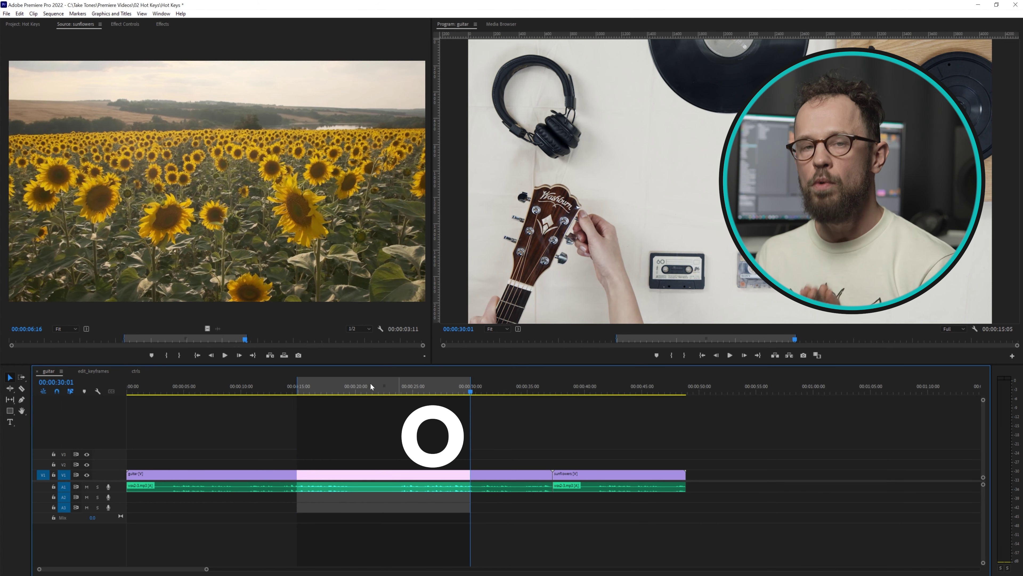
# Copy the sunflowers clip with its audio and paste it at 00:00:50:11 and again directly behind that copy.
pyautogui.hotkey('ctrl', 'c')
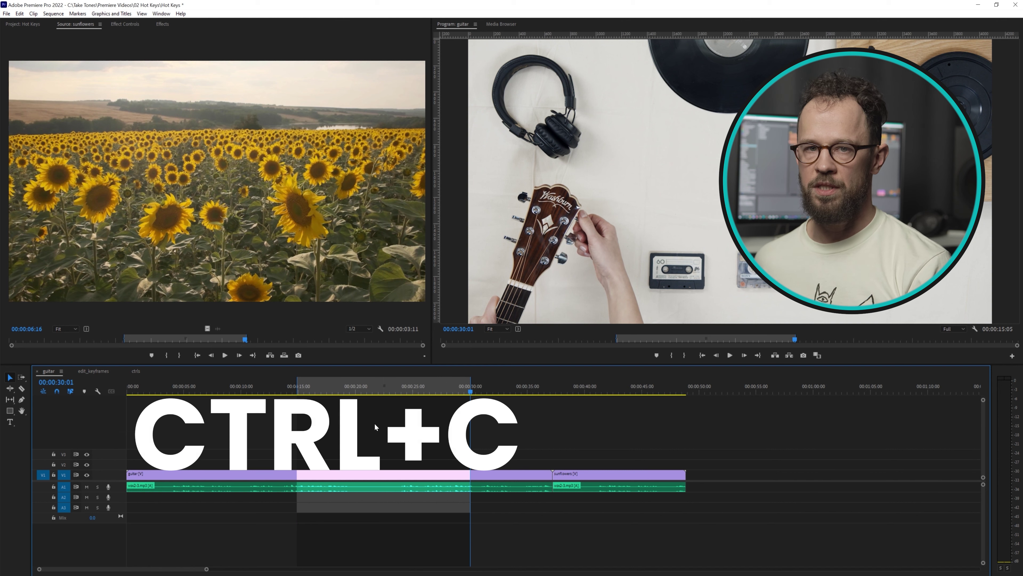
pyautogui.hotkey('ctrl', 'v')
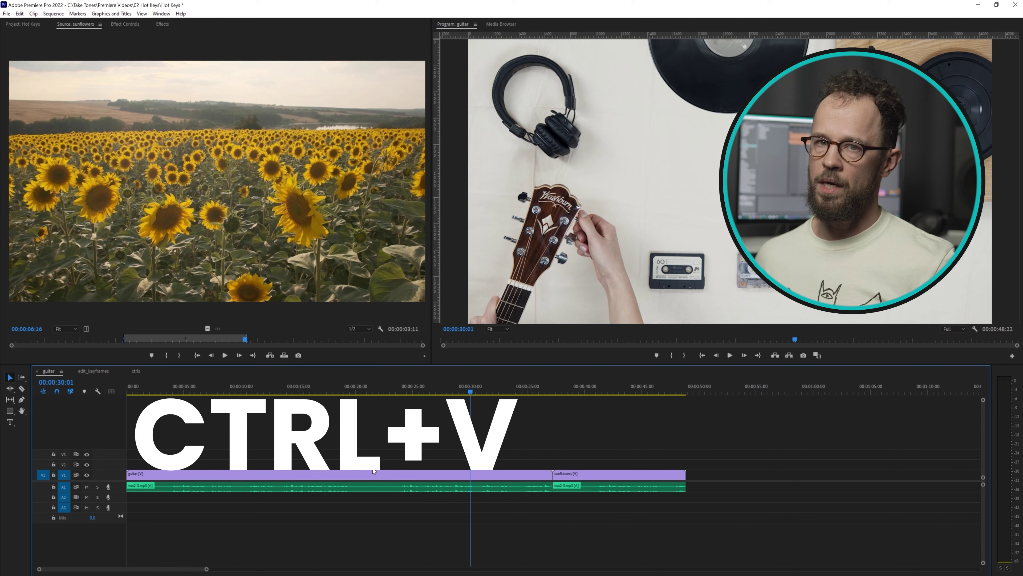
pyautogui.click(590, 478)
pyautogui.click(703, 427)
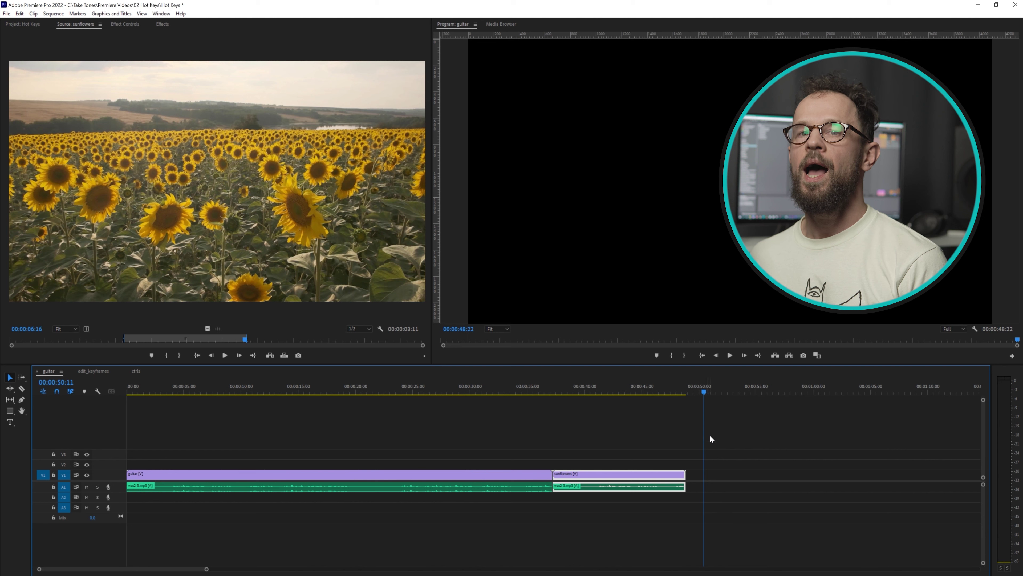
pyautogui.hotkey('ctrl', 'v')
pyautogui.click(504, 478)
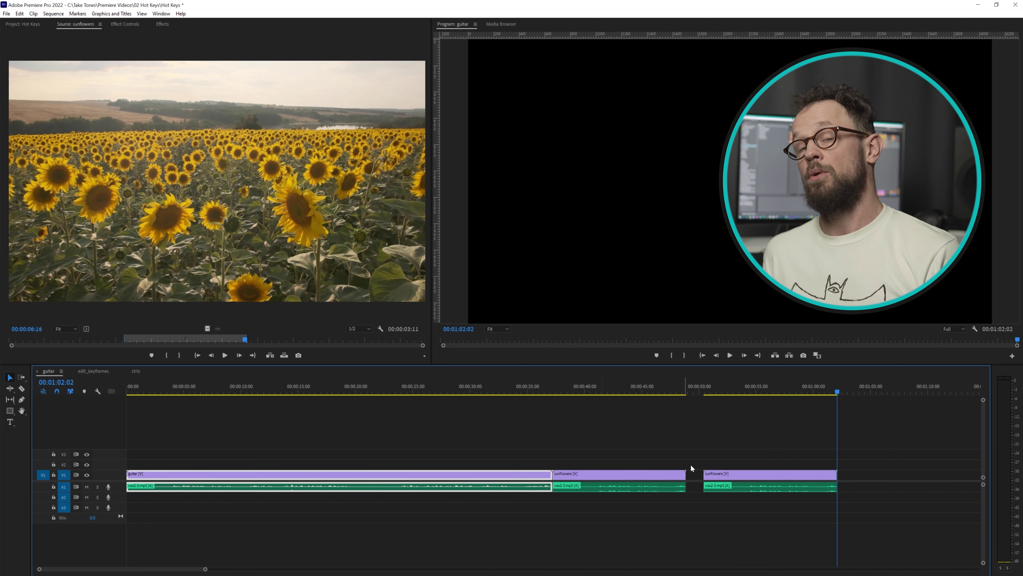
pyautogui.click(734, 473)
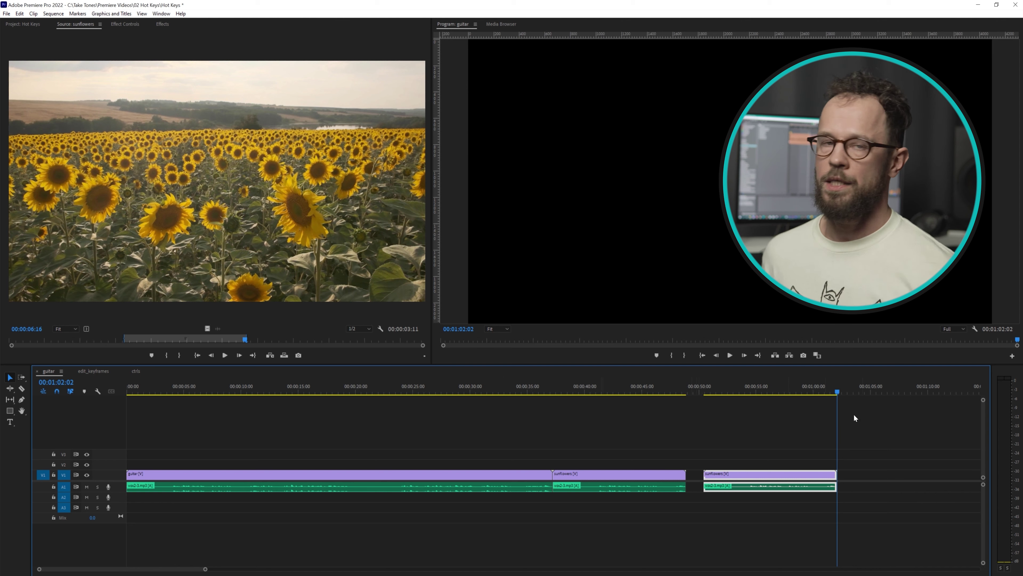
pyautogui.hotkey('ctrl', 'v')
# Ripple delete the gap between the original sunflowers clip and its first pasted copy.
pyautogui.click(698, 481)
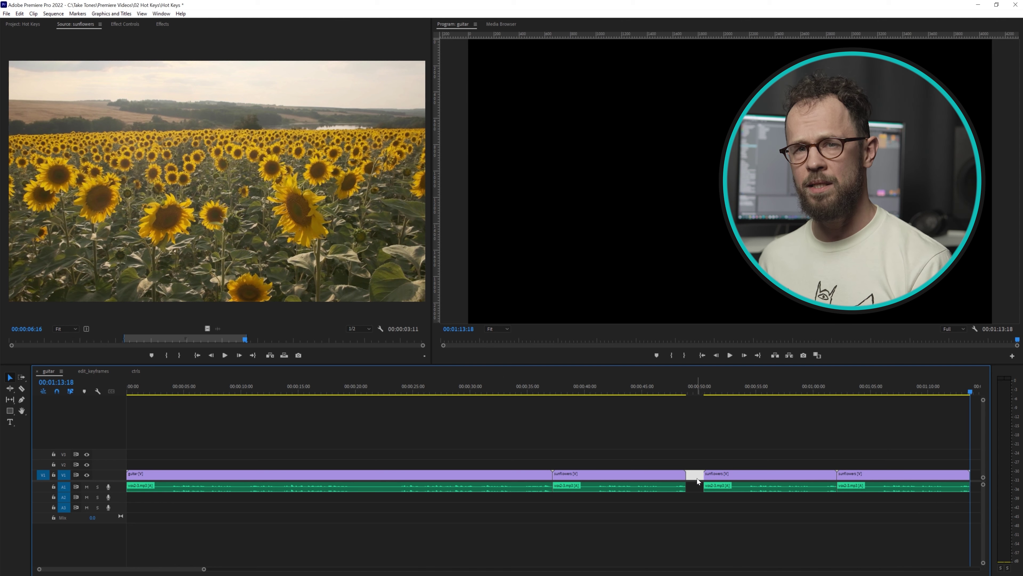
pyautogui.rightClick(699, 481)
pyautogui.click(719, 500)
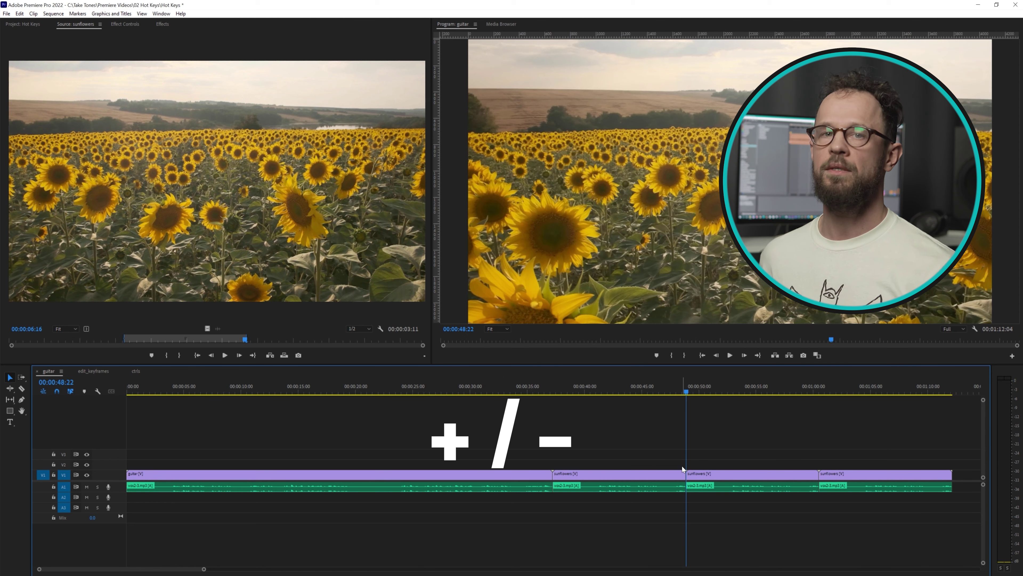
# Zoom the timeline far out and toggle fitting the whole guitar sequence to the timeline width.
pyautogui.press('-')
pyautogui.press('-')
pyautogui.press('-')
pyautogui.press('-')
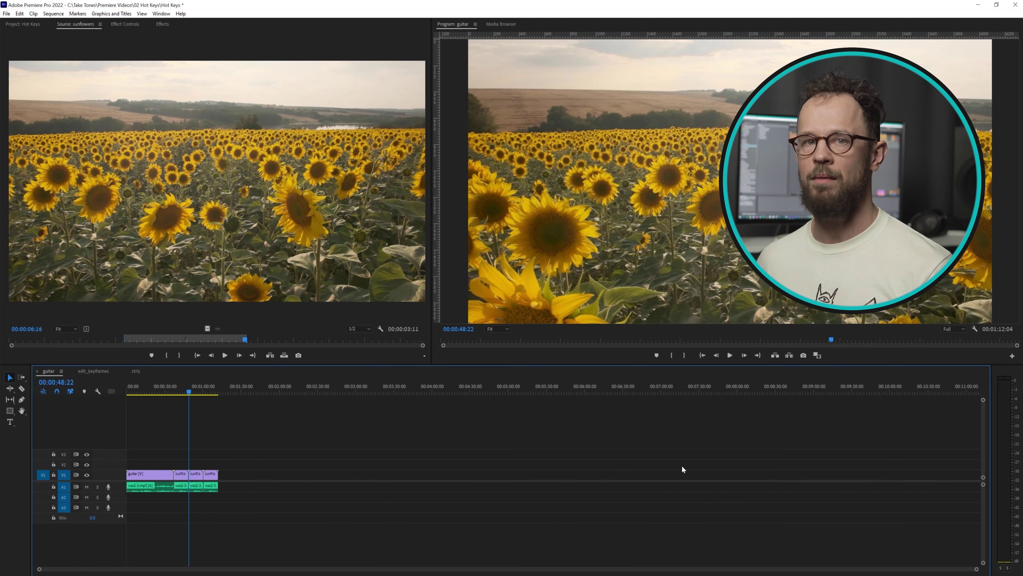
pyautogui.press('\\')
pyautogui.press('\\')
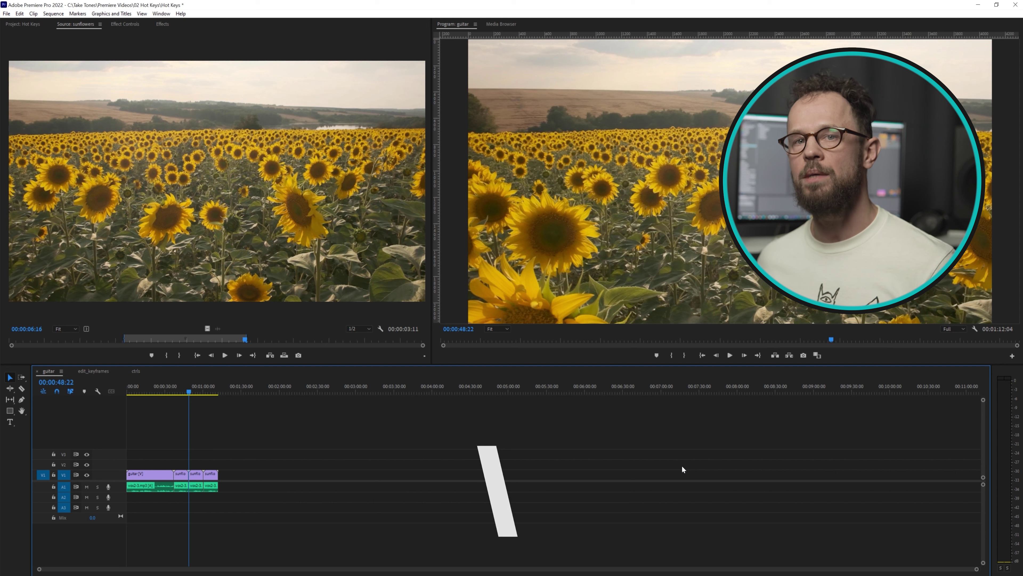
# Move the playhead to 00:00:28:15, select the first sunflowers clip and everything after it with Track Select Forward, and clear the selection.
pyautogui.press('\\')
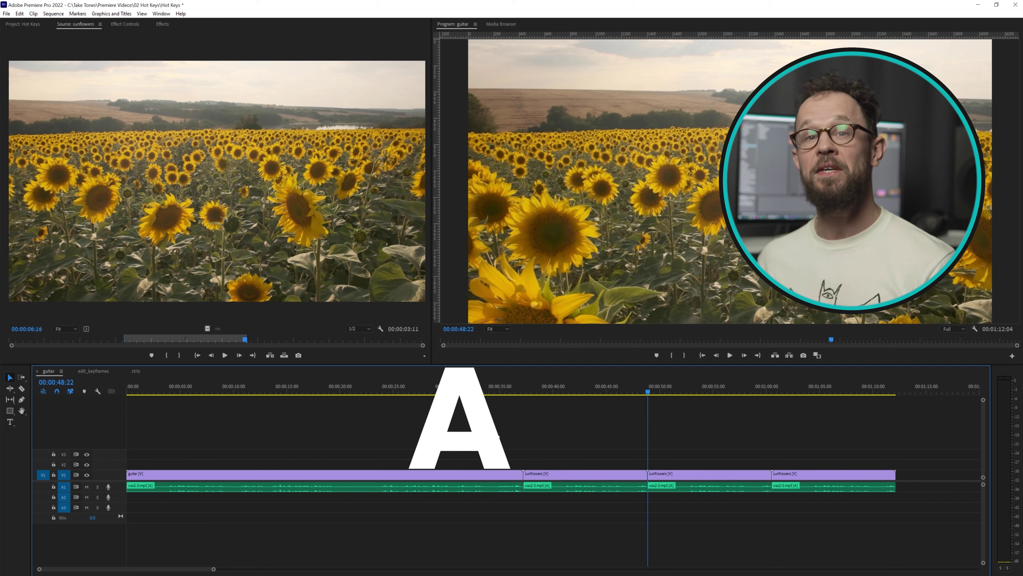
pyautogui.click(433, 393)
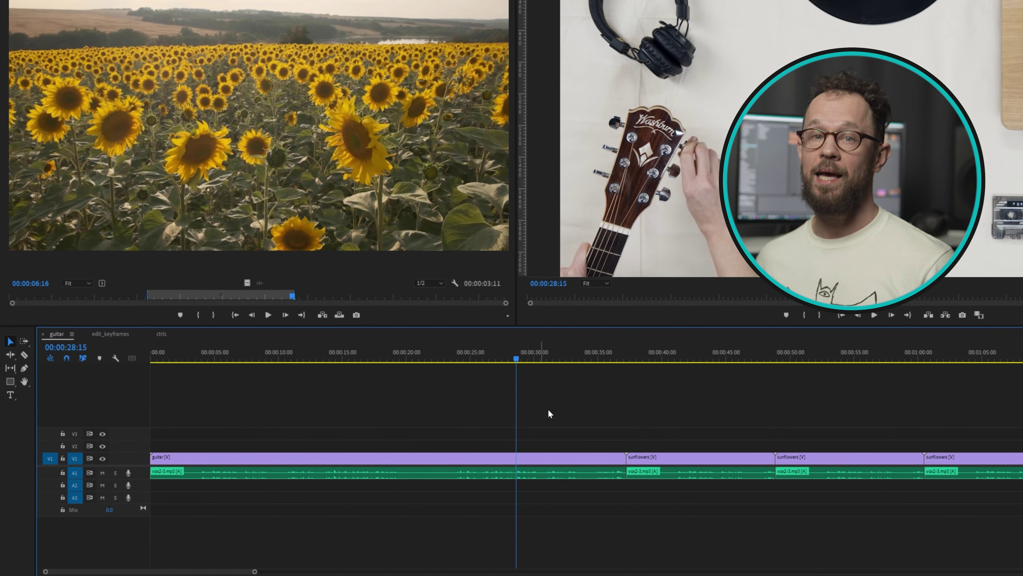
pyautogui.press('a')
pyautogui.click(633, 462)
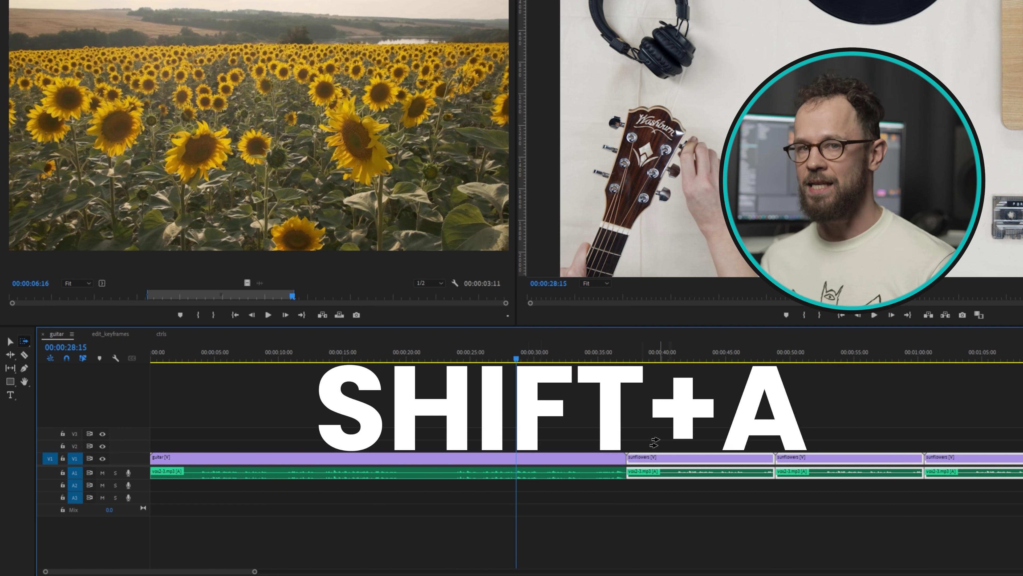
pyautogui.press('v')
pyautogui.click(657, 435)
# Select the first sunflowers clip and everything before it with the Track Select Backward tool, and return to the Selection tool.
pyautogui.hotkey('shift', 'a')
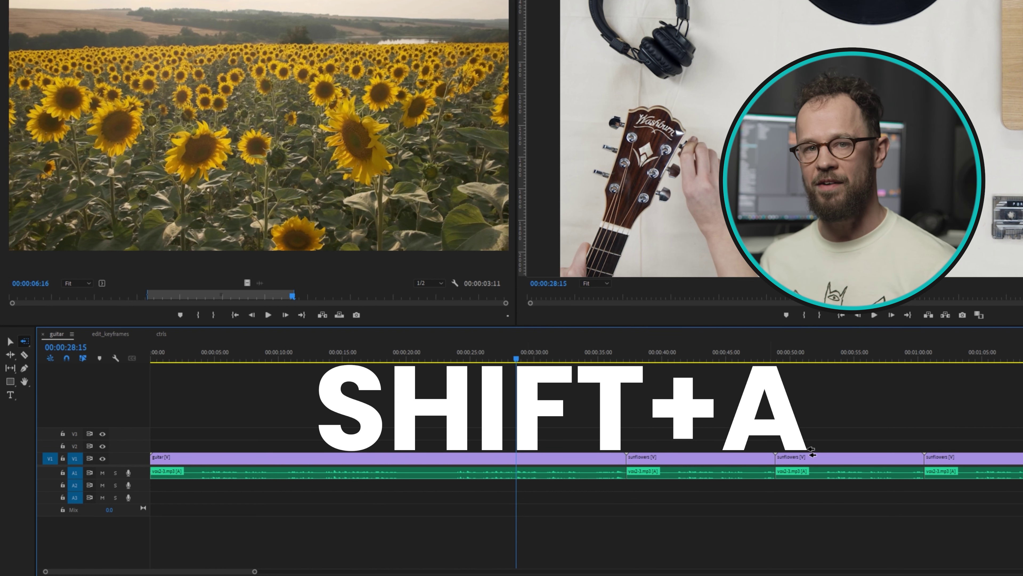
pyautogui.click(739, 436)
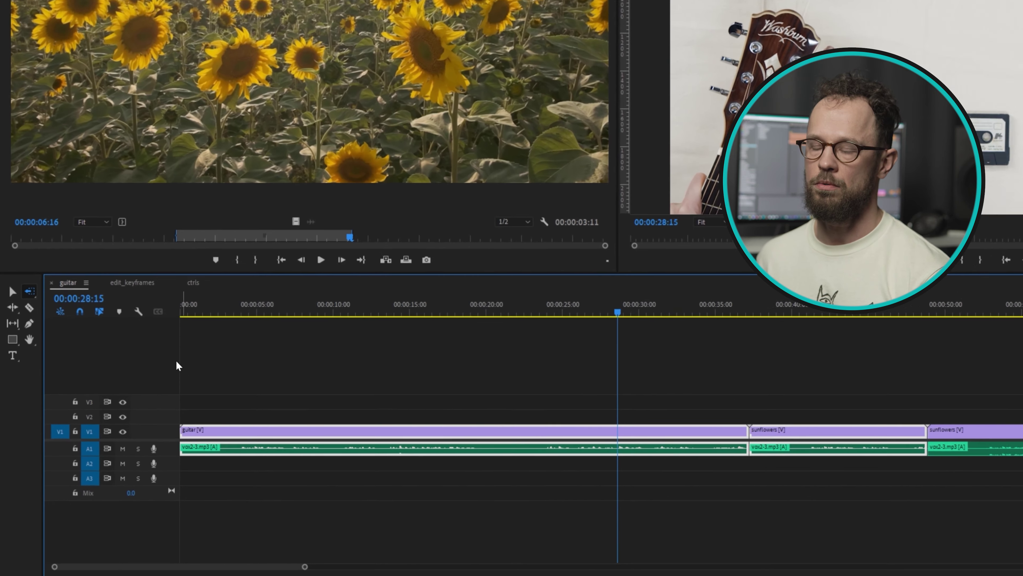
pyautogui.press('v')
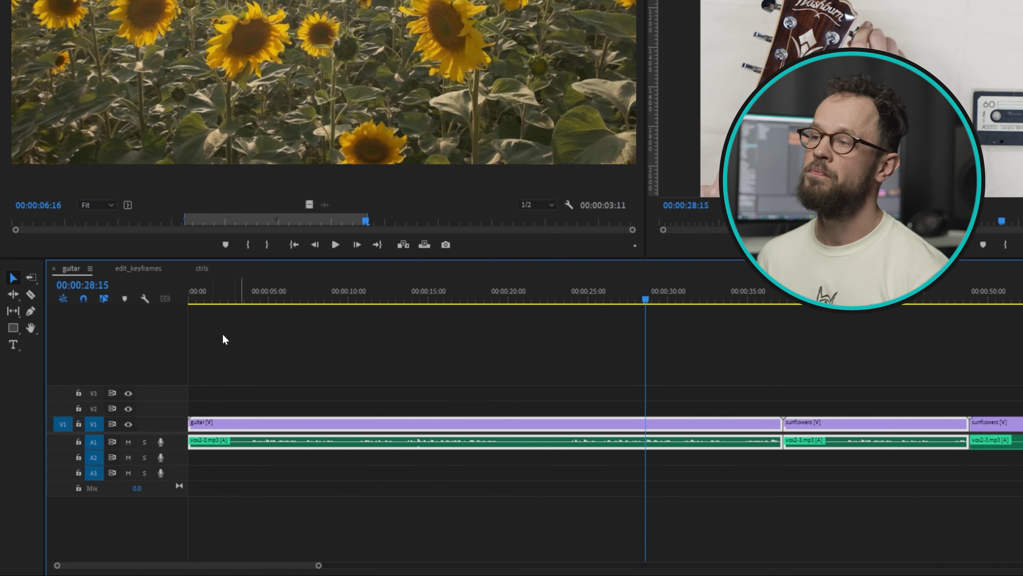
# Cut the guitar clip and its audio at 00:00:19:06 with the Razor tool and select the part after the cut.
pyautogui.press('c')
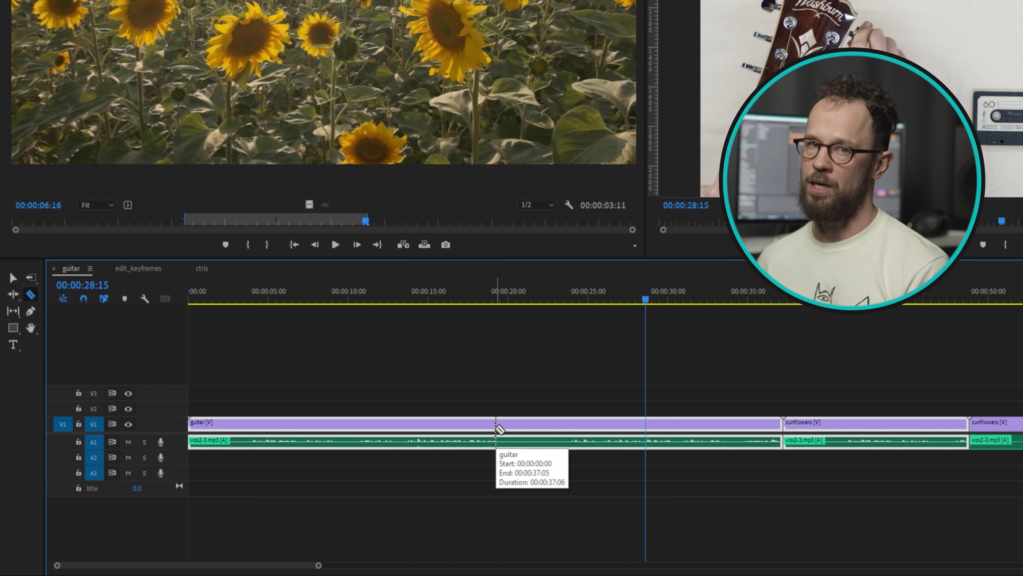
pyautogui.click(496, 428)
pyautogui.press('v')
pyautogui.click(566, 427)
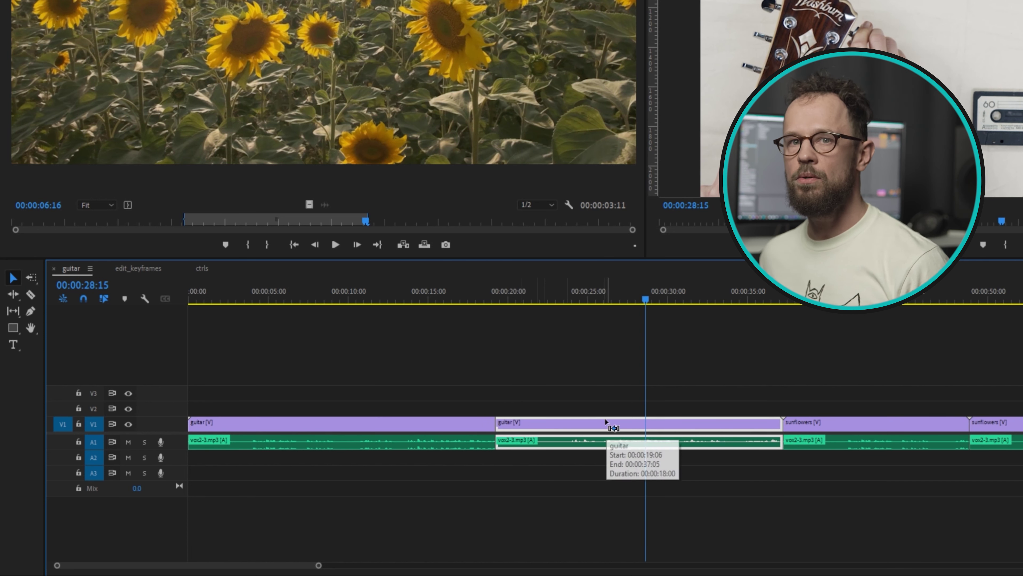
# Select the first guitar piece and add edits at the playhead at 00:00:09:12 and 00:00:16:14.
pyautogui.click(464, 425)
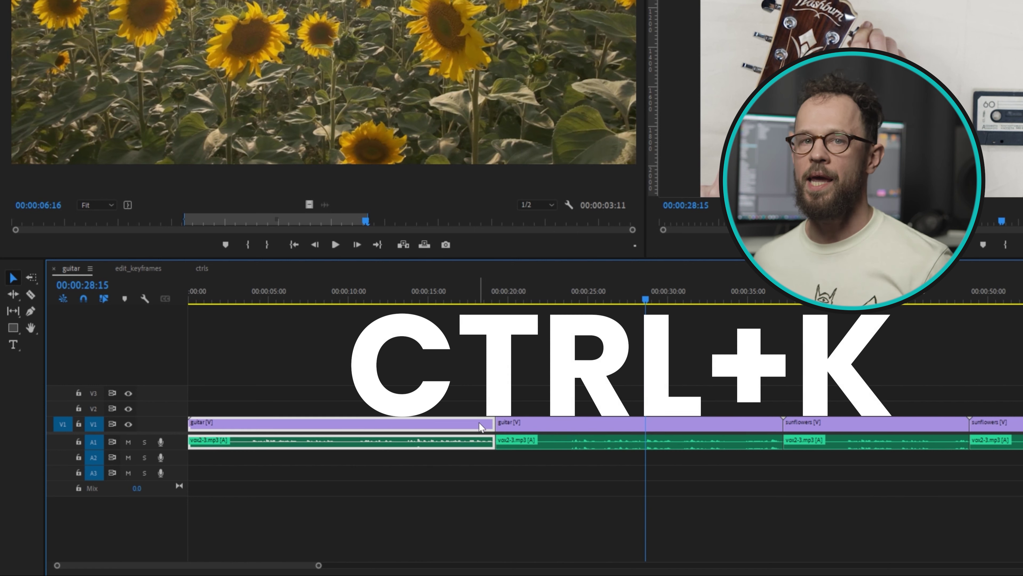
pyautogui.click(341, 299)
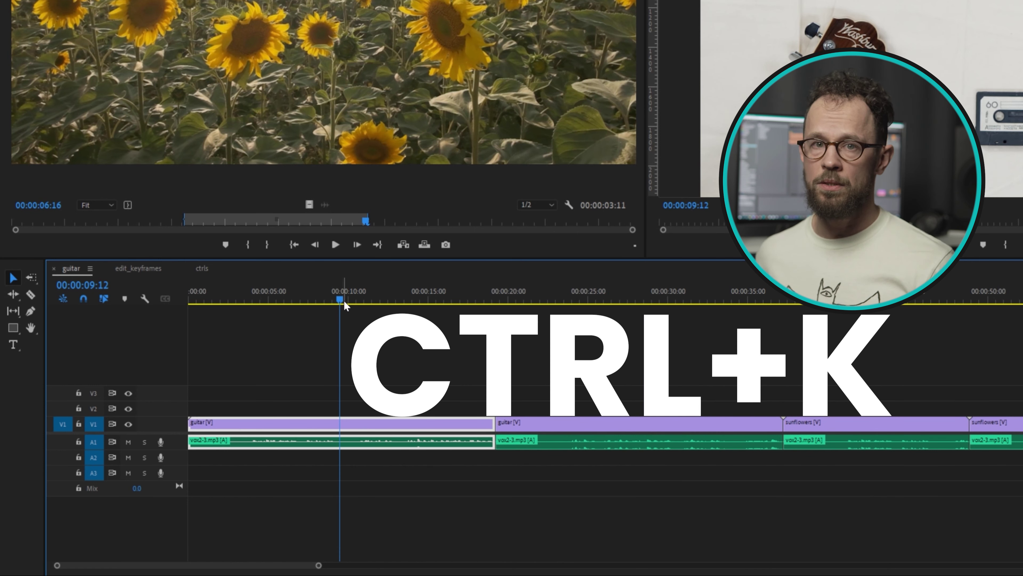
pyautogui.hotkey('ctrl', 'k')
pyautogui.click(453, 301)
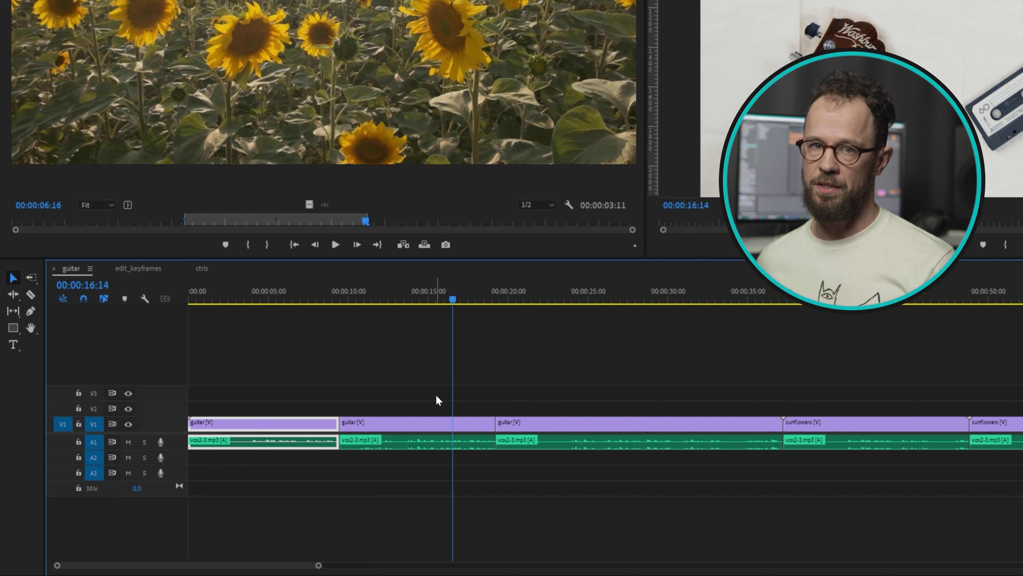
pyautogui.hotkey('ctrl', 'k')
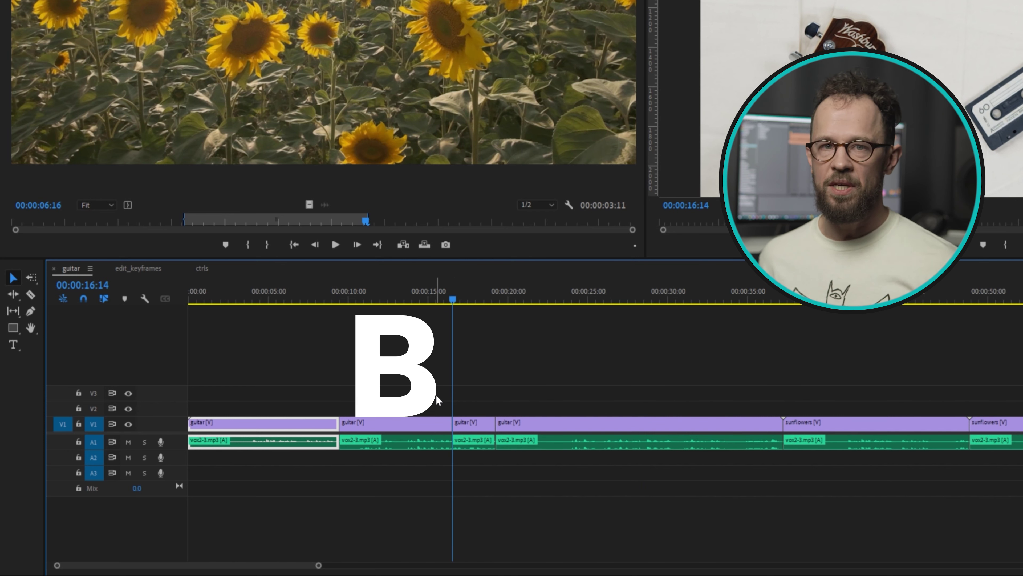
# Select the second guitar piece and ripple trim its start to the playhead at 00:00:11:20.
pyautogui.press('b')
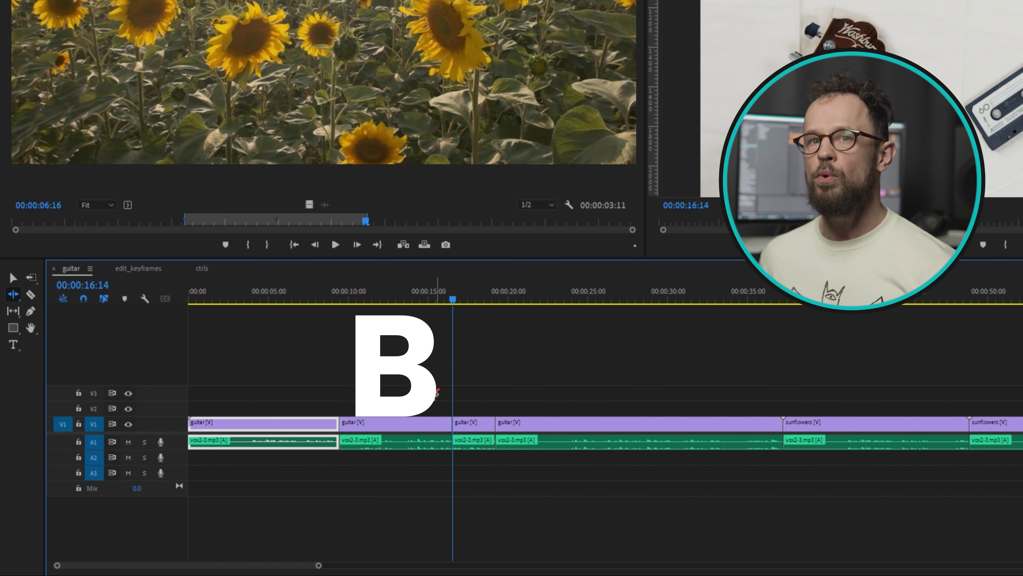
pyautogui.click(398, 424)
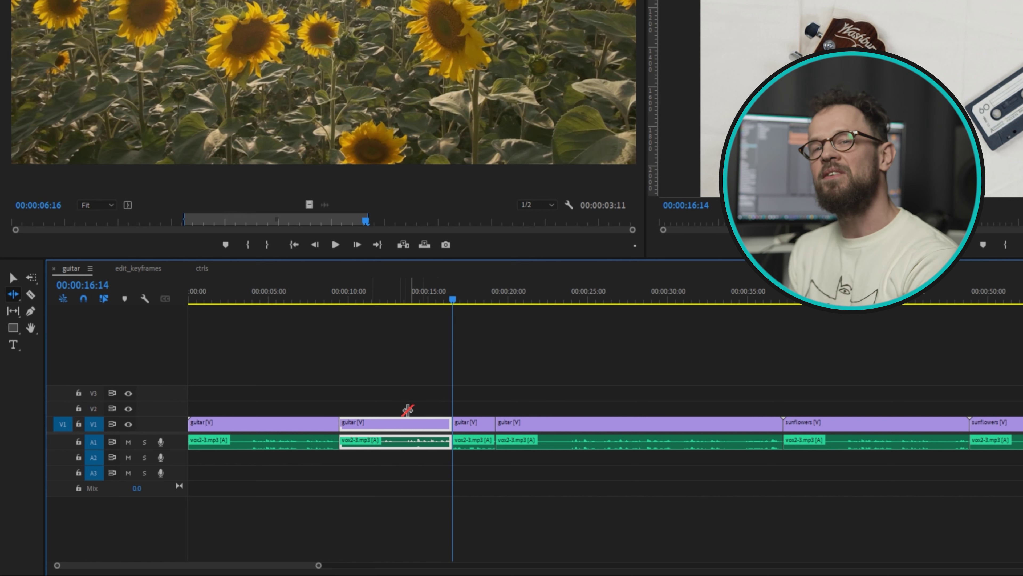
pyautogui.press('v')
pyautogui.moveTo(420, 299); pyautogui.dragTo(377, 299)
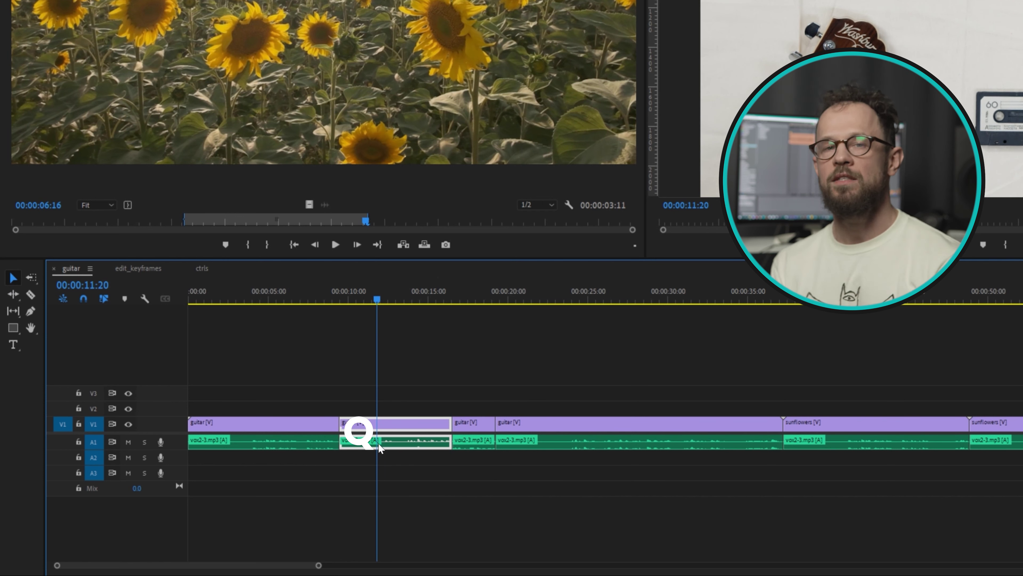
pyautogui.press('q')
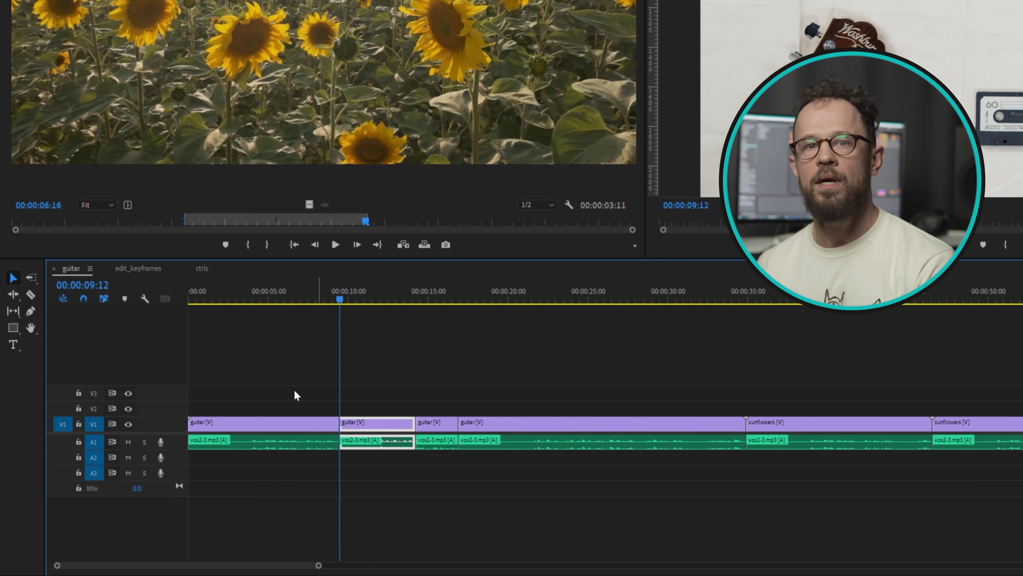
# Select the first guitar piece and ripple trim its end to the playhead at 00:00:06:12.
pyautogui.click(294, 424)
pyautogui.click(291, 299)
pyautogui.press('w')
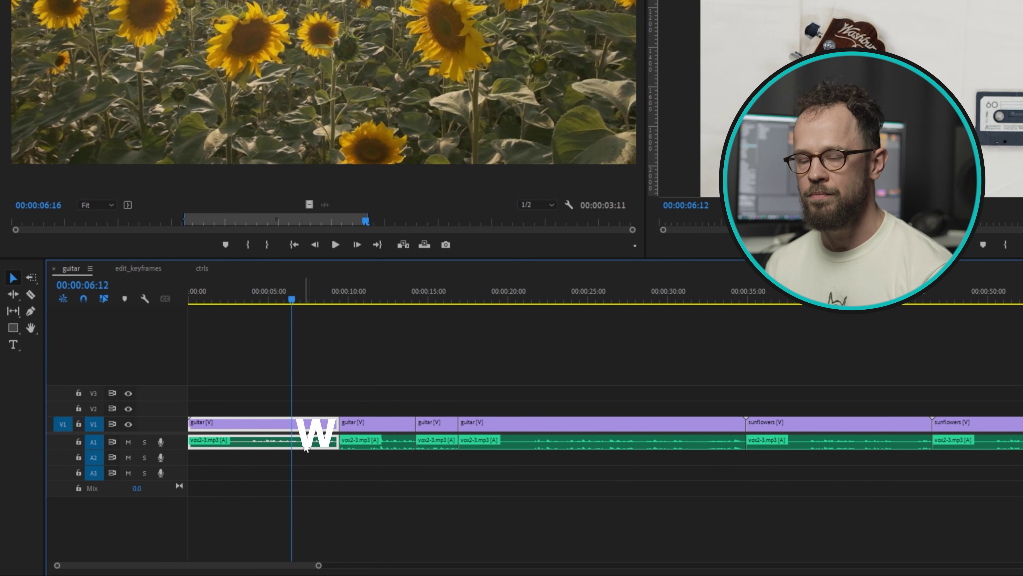
# Enlarge the V1 and A1 tracks and use Rolling Edit to shift the first guitar cut to about 00:00:07 and the second to about 00:00:10.
pyautogui.press('y')
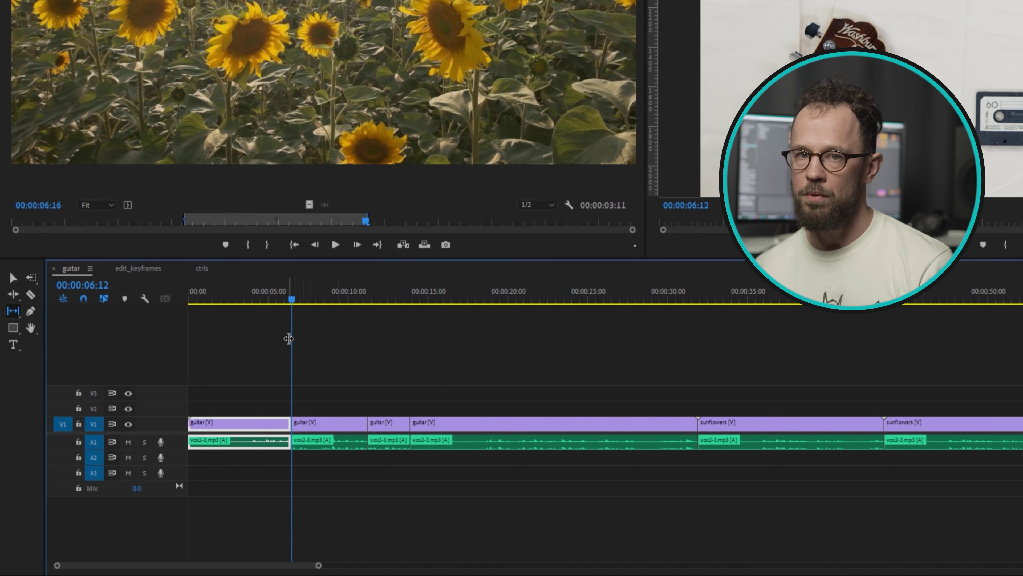
pyautogui.press('n')
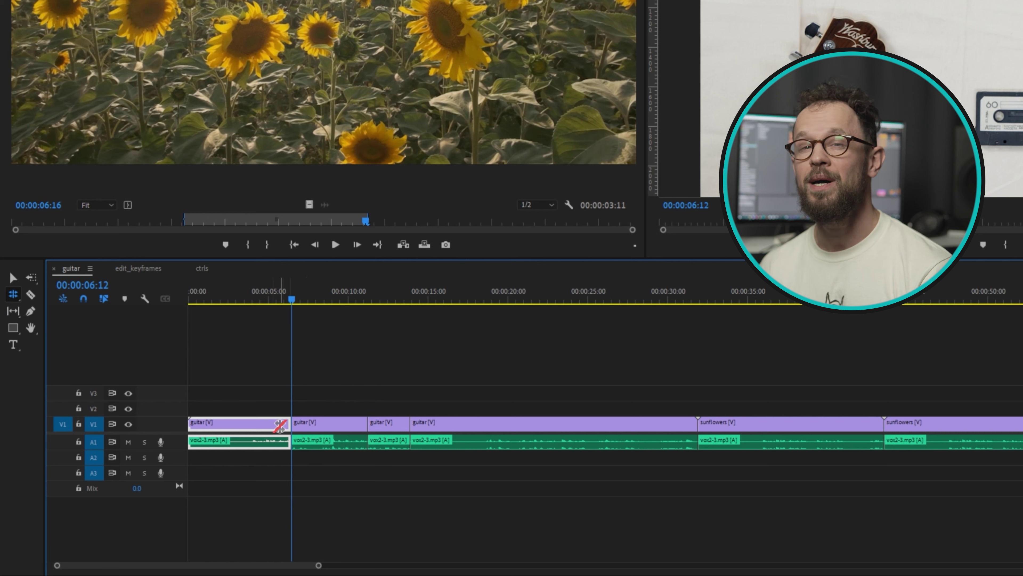
pyautogui.moveTo(290, 421)
pyautogui.mouseDown()
pyautogui.moveTo(315, 423)
pyautogui.moveTo(286, 423)
pyautogui.mouseUp()
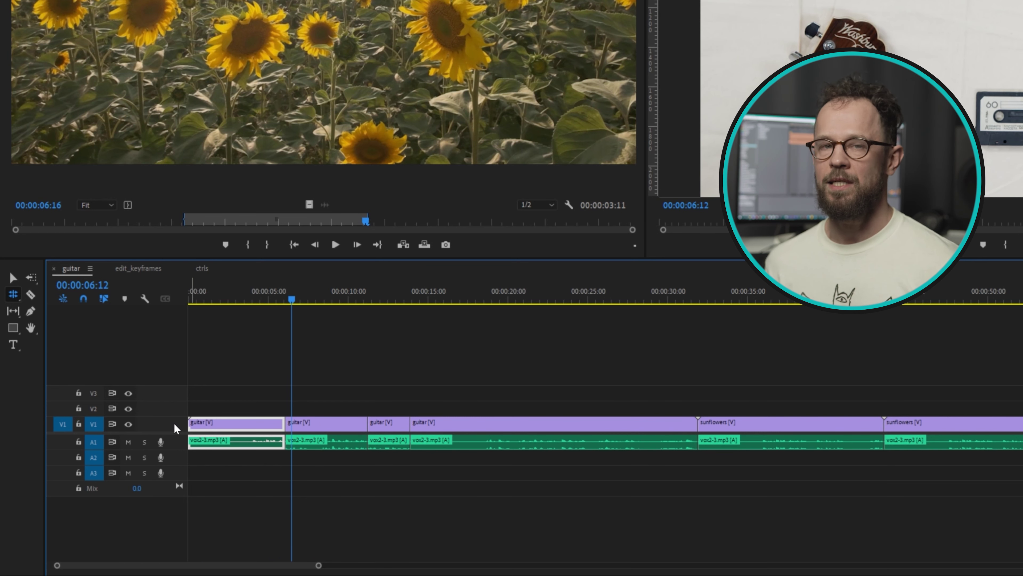
pyautogui.scroll(2, 175, 424)
pyautogui.scroll(2, 179, 445)
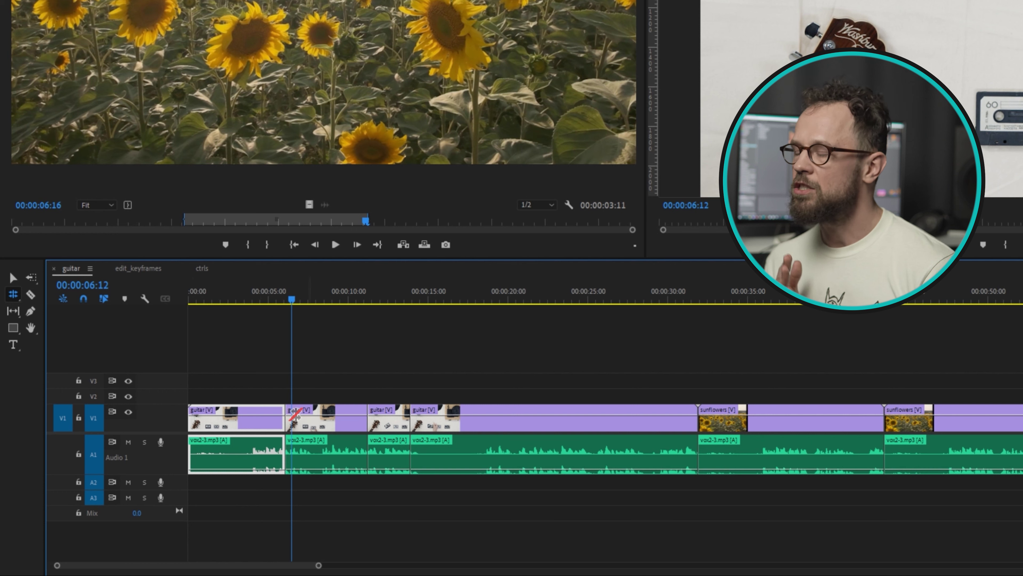
pyautogui.moveTo(282, 415); pyautogui.dragTo(304, 415)
pyautogui.press('r')
pyautogui.moveTo(366, 416); pyautogui.dragTo(347, 416)
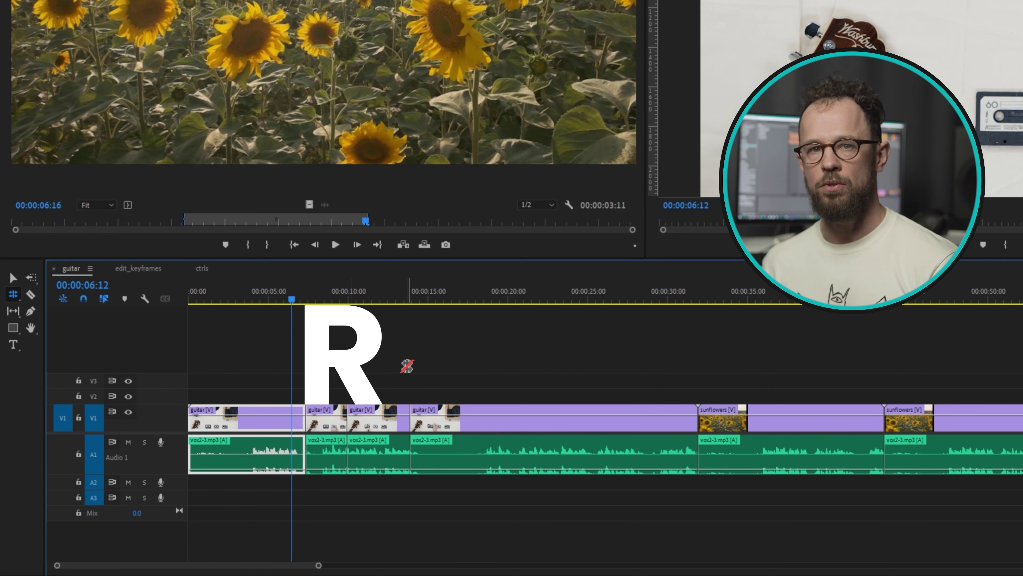
# Try speeding up the first guitar piece by shortening it to about 5 seconds with Rate Stretch, and undo the change.
pyautogui.moveTo(301, 423); pyautogui.dragTo(267, 423)
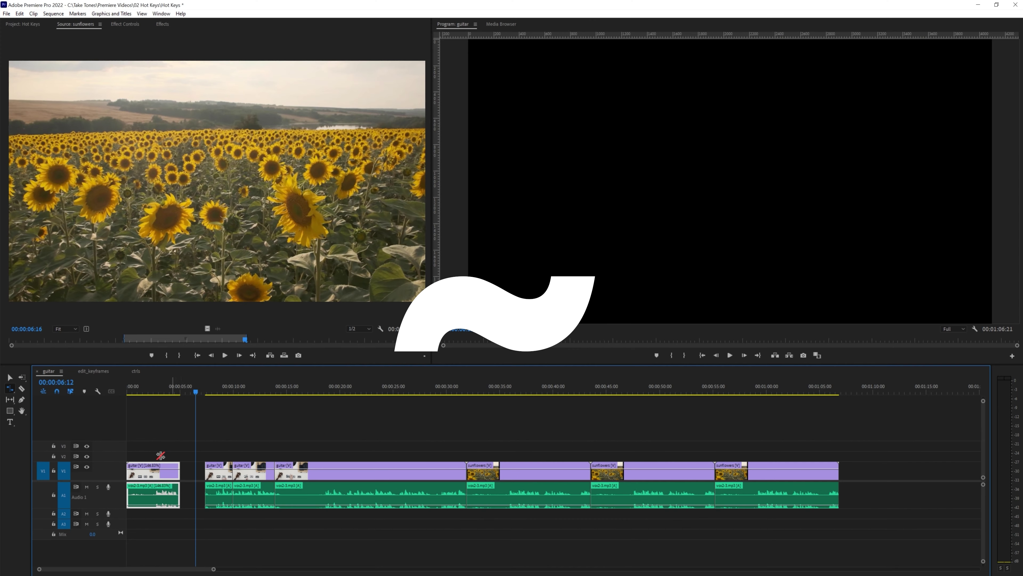
pyautogui.hotkey('ctrl', 'z')
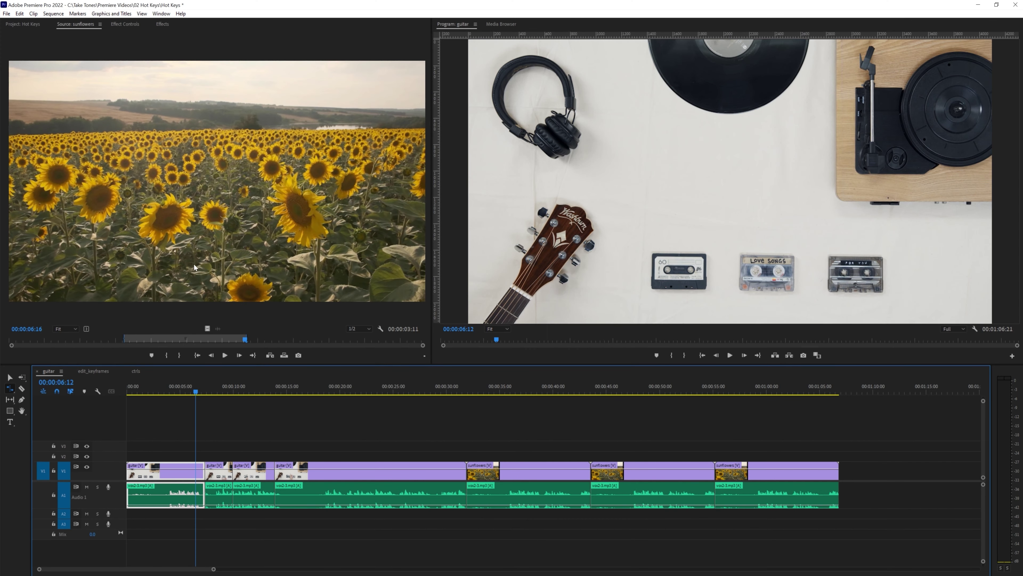
# Maximize and restore individual panels such as the Source monitor, and show the Program monitor's picture full screen before returning to the workspace.
pyautogui.press('`')
pyautogui.press('`')
pyautogui.press('`')
pyautogui.press('`')
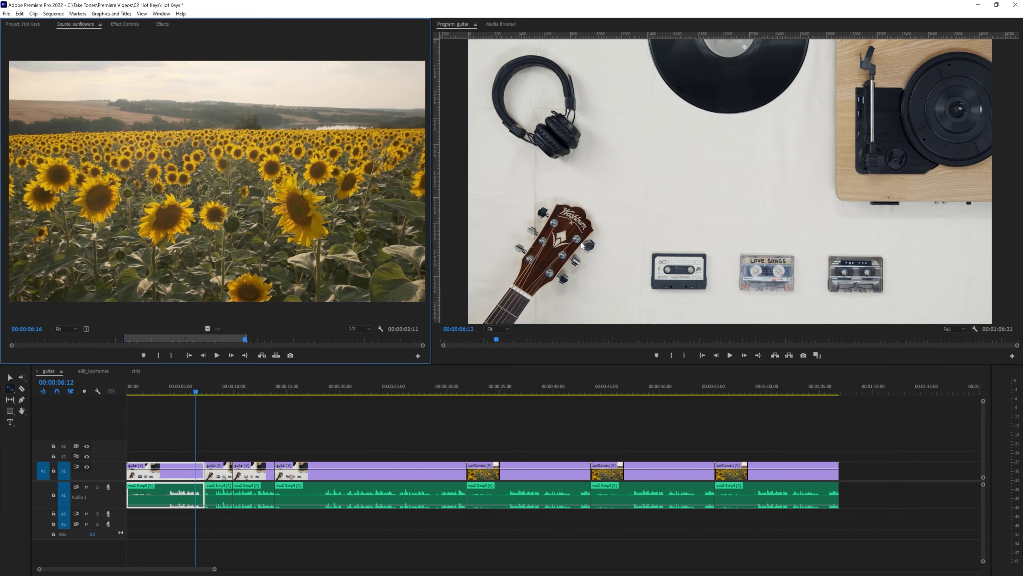
pyautogui.press('`')
pyautogui.press('`')
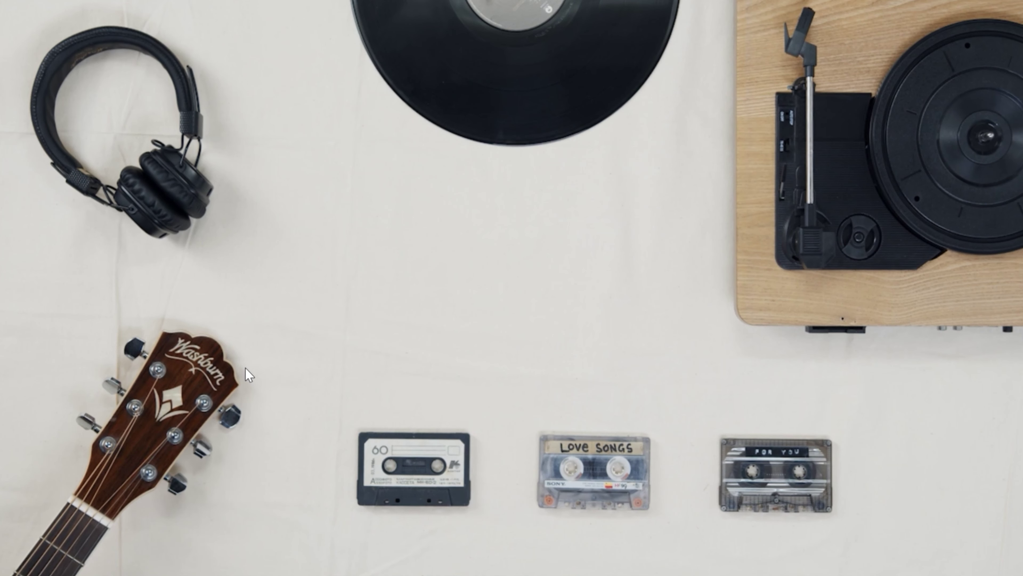
pyautogui.hotkey('ctrl', '`')
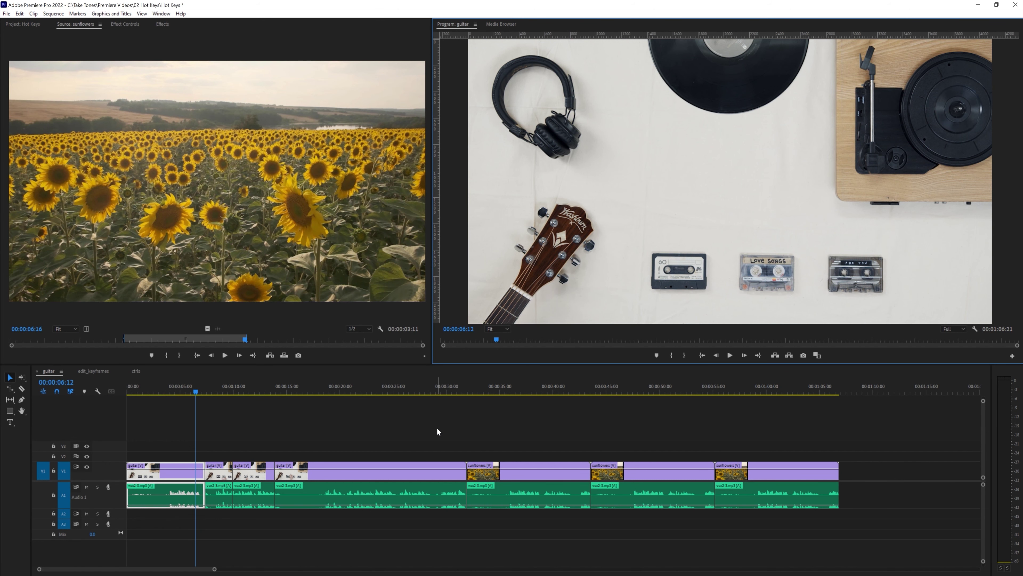
# Open the export settings for the guitar sequence and close them without exporting.
pyautogui.hotkey('ctrl', 'm')
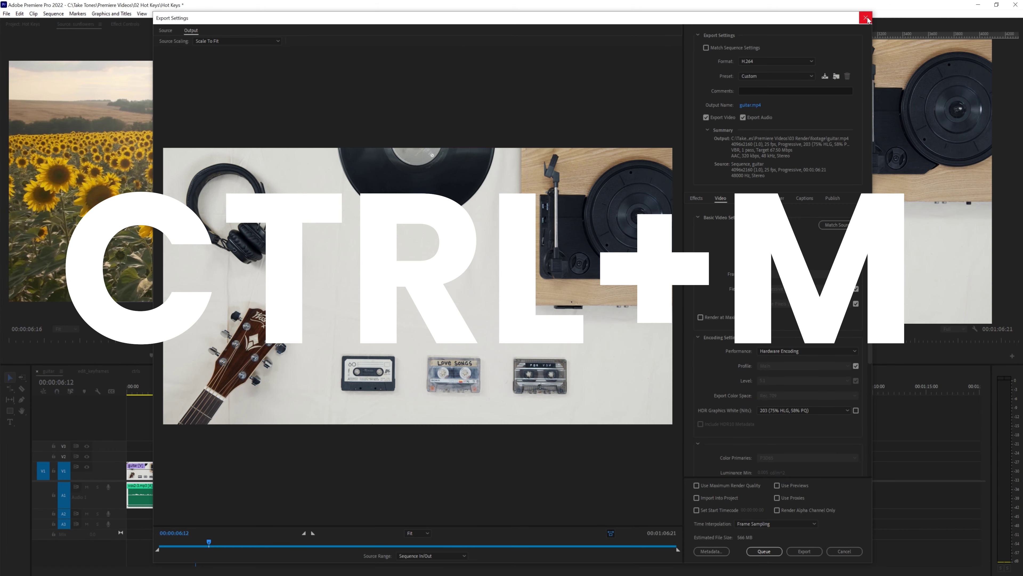
pyautogui.click(866, 18)
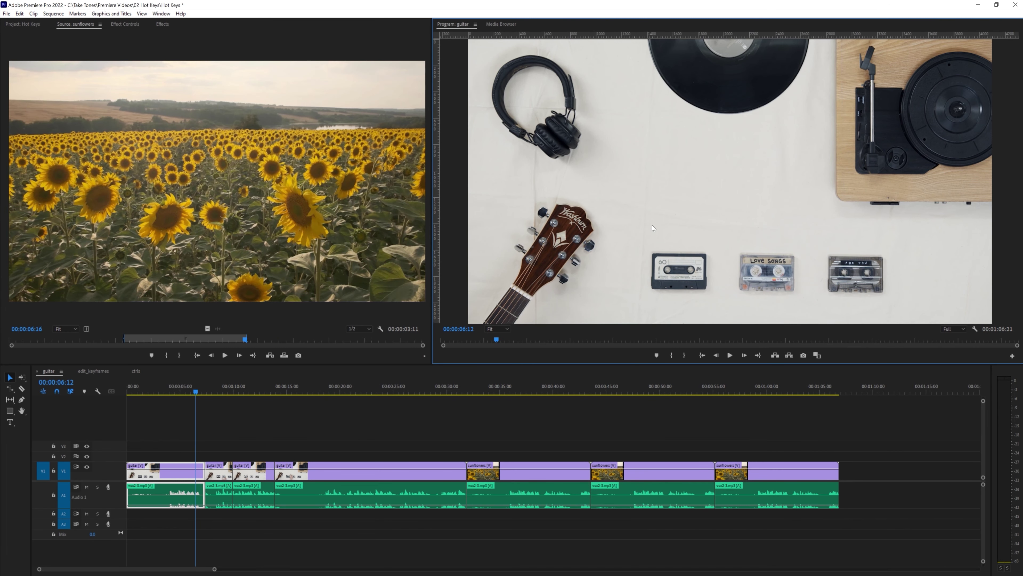
# Move the playhead to 00:00:34:17 and add a new text layer above the first sunflowers clip.
pyautogui.click(497, 389)
pyautogui.hotkey('ctrl', 't')
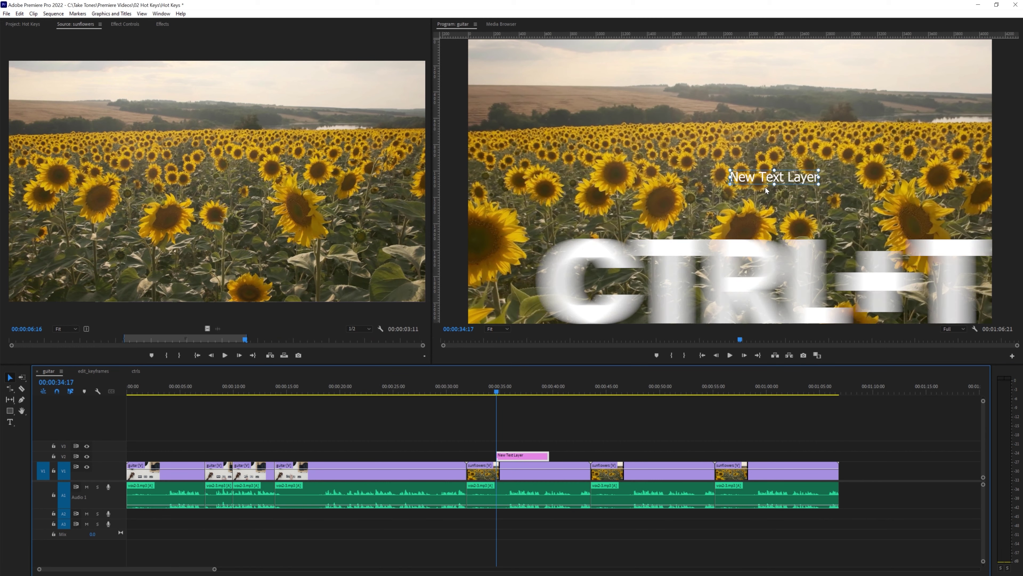
pyautogui.click(771, 188)
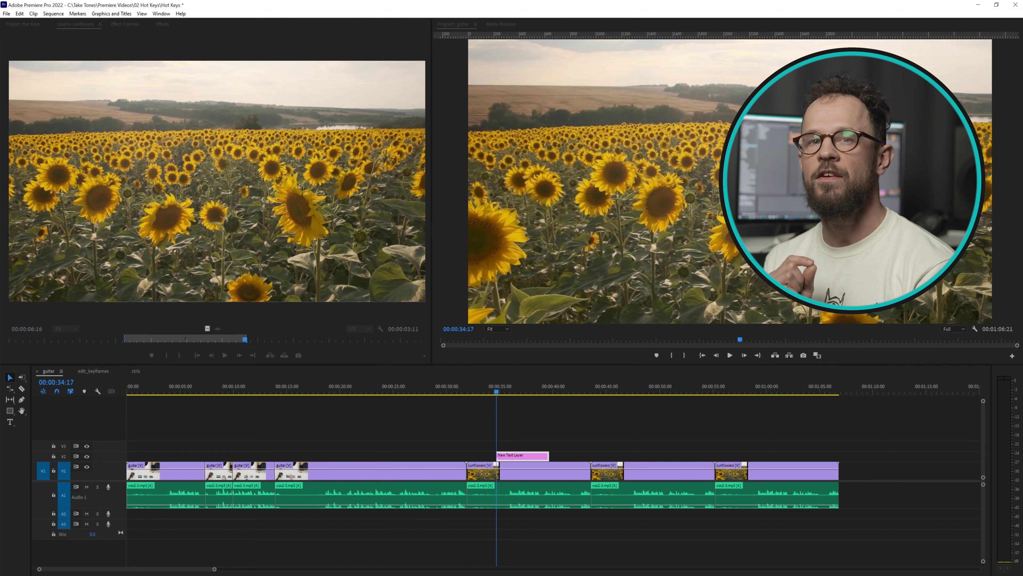
# Open the keyboard shortcut settings and search for "gain" to look up the Audio Gain command's shortcut.
pyautogui.hotkey('ctrl', 'alt', 'k')
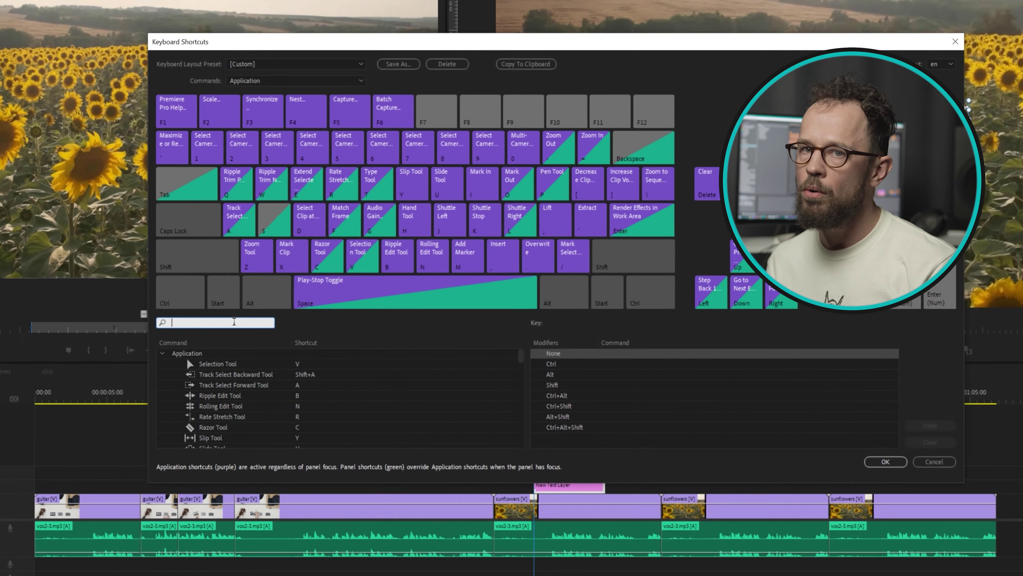
pyautogui.write('gain')
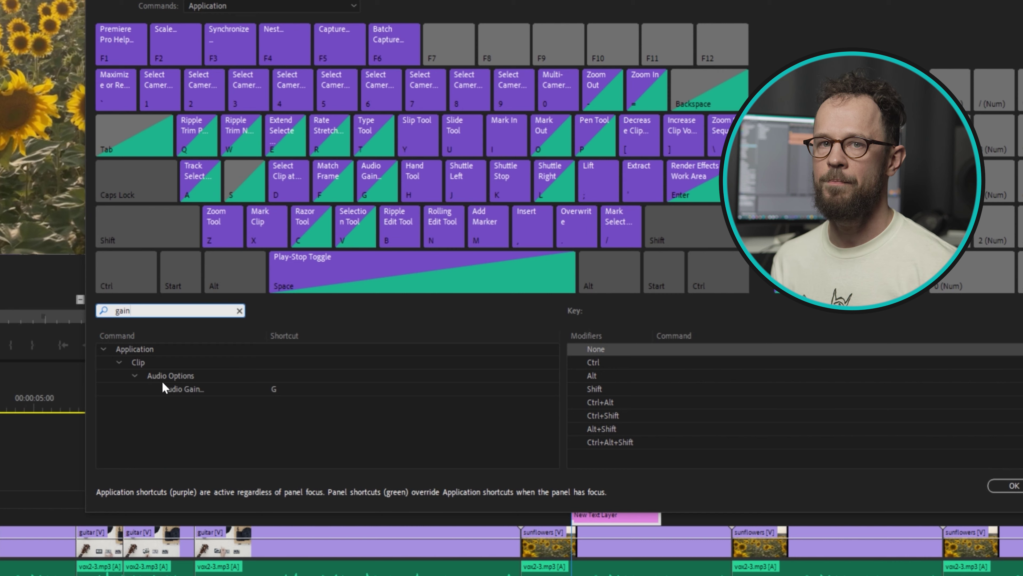
pyautogui.click(163, 386)
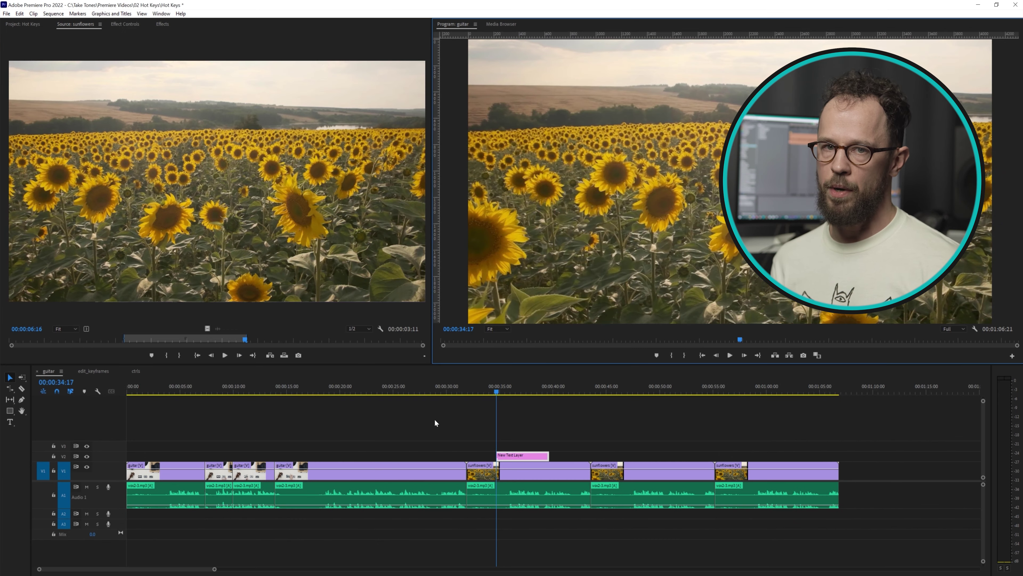
# Select the longest guitar piece, open its Audio Gain settings and accept them.
pyautogui.click(407, 554)
pyautogui.press('g')
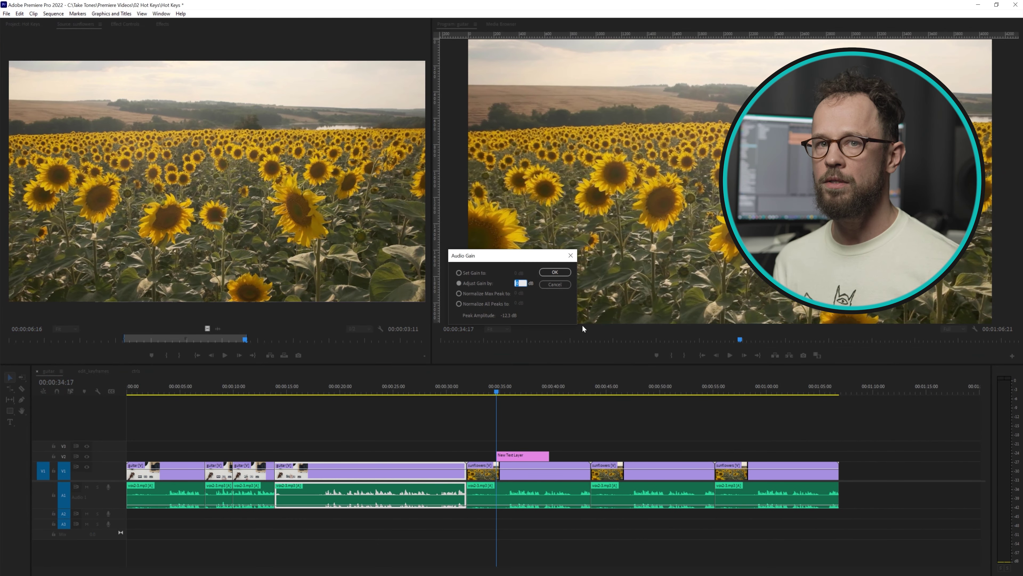
pyautogui.click(556, 271)
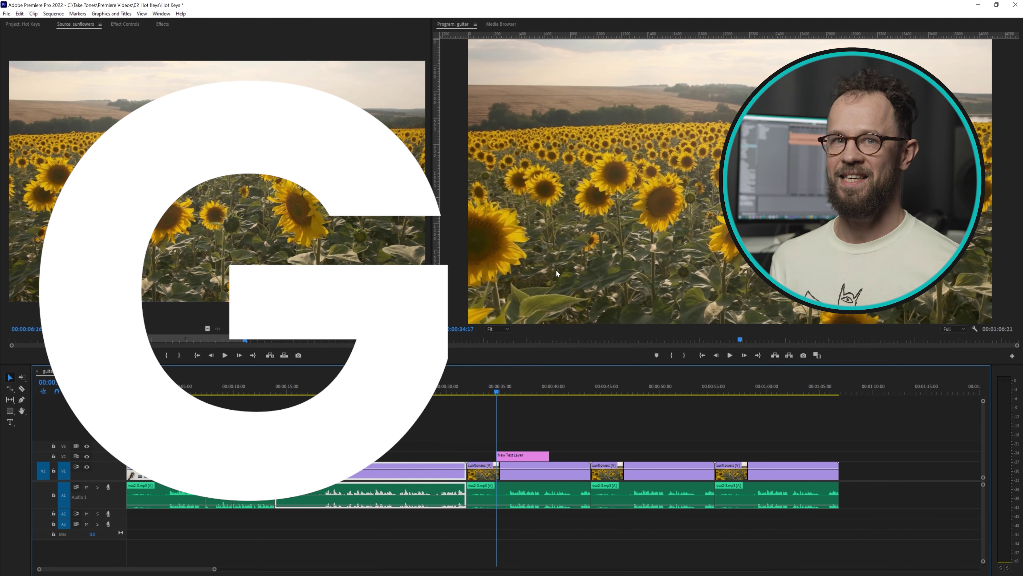